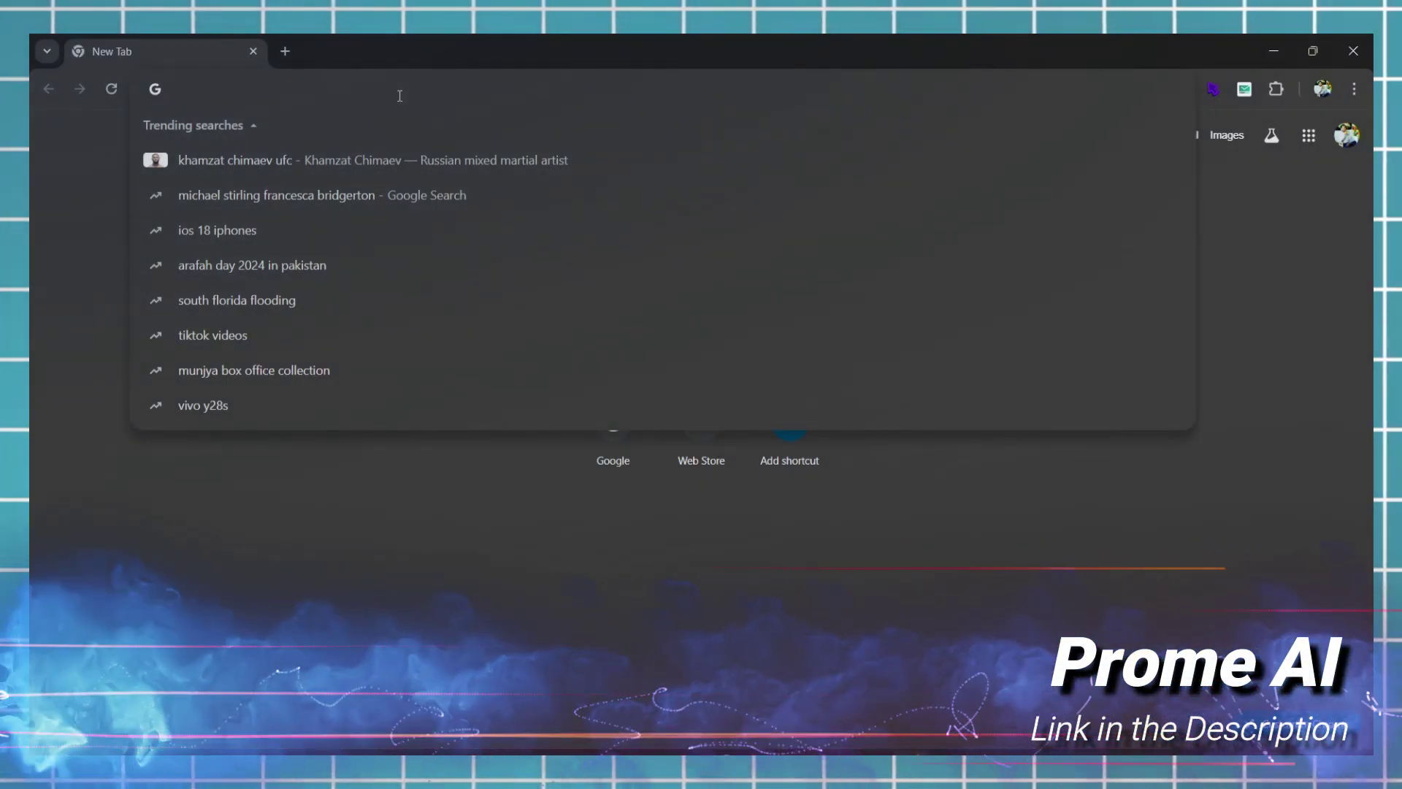
Search Google for 'prome ai', open the PromeAI.pro site and choose Start Creating.
type("prome ai")
key("Return")
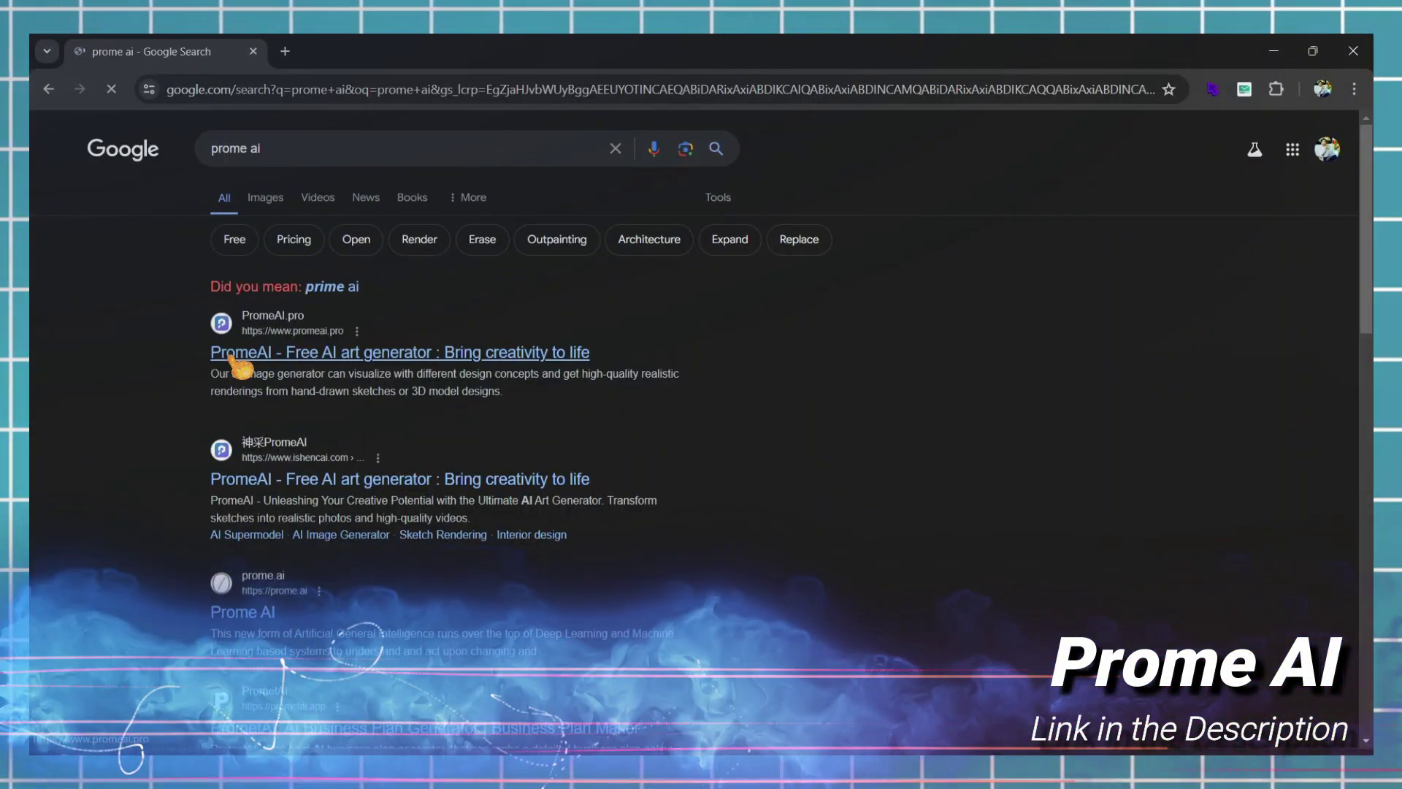
left_click(232, 364)
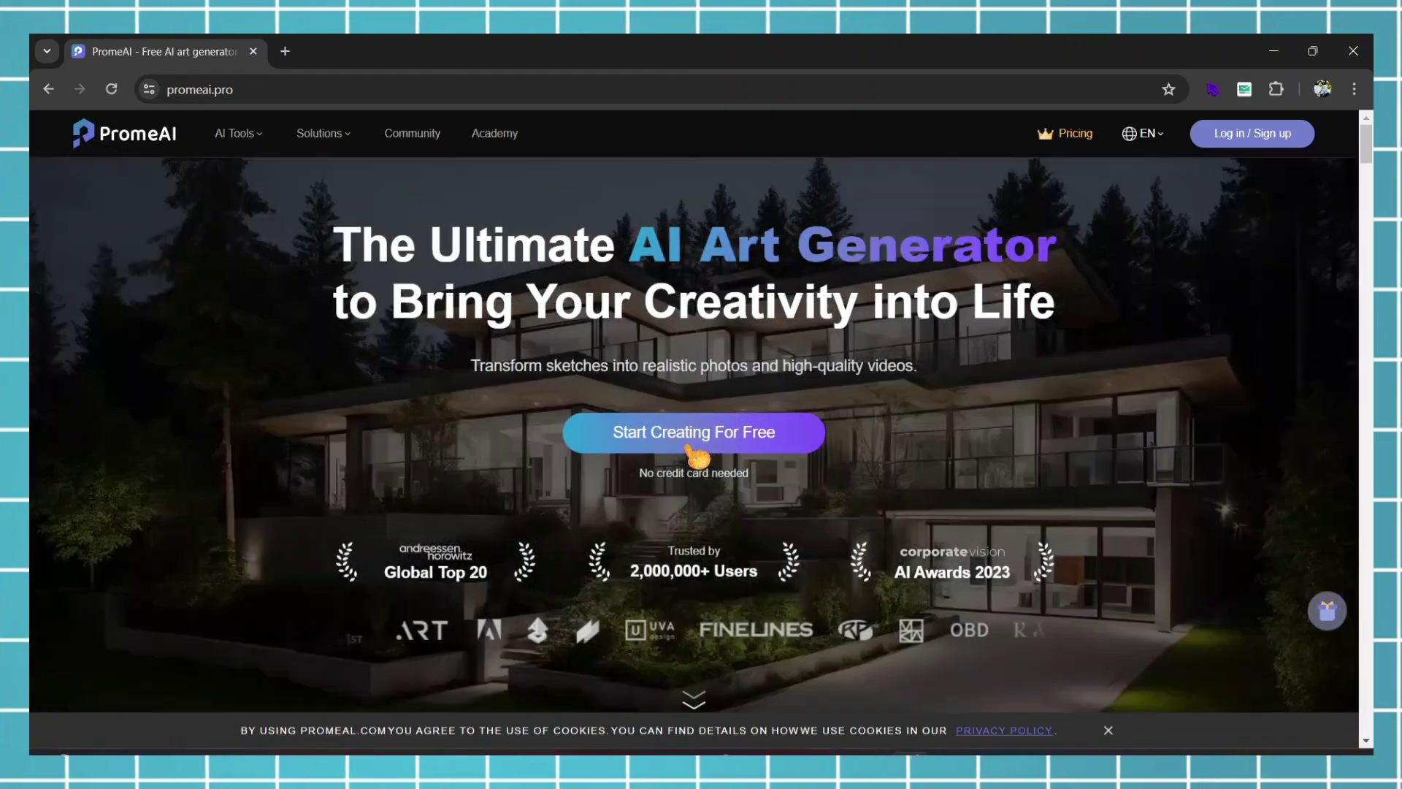
left_click(686, 447)
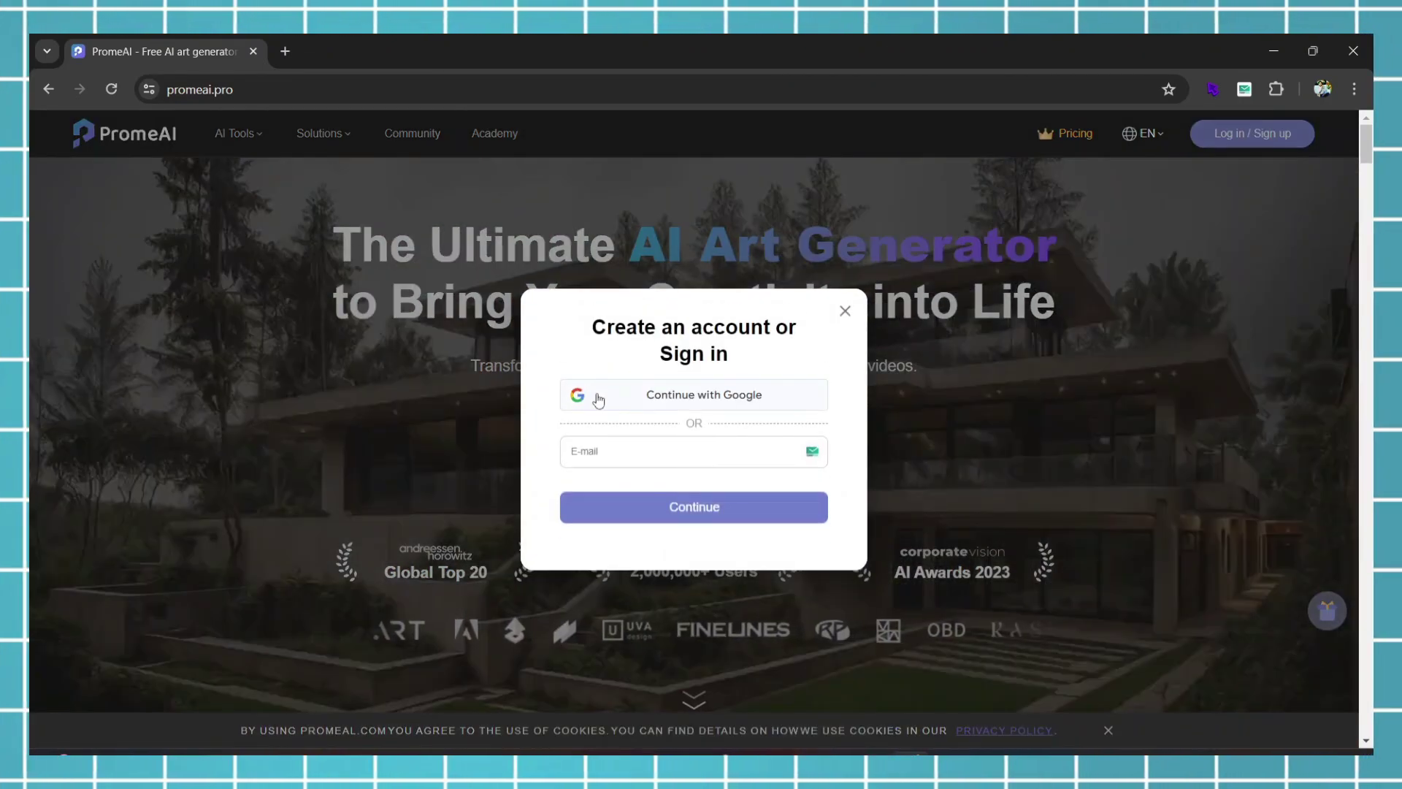
Sign in to PromeAI with the Google account and browse the home page.
left_click(605, 398)
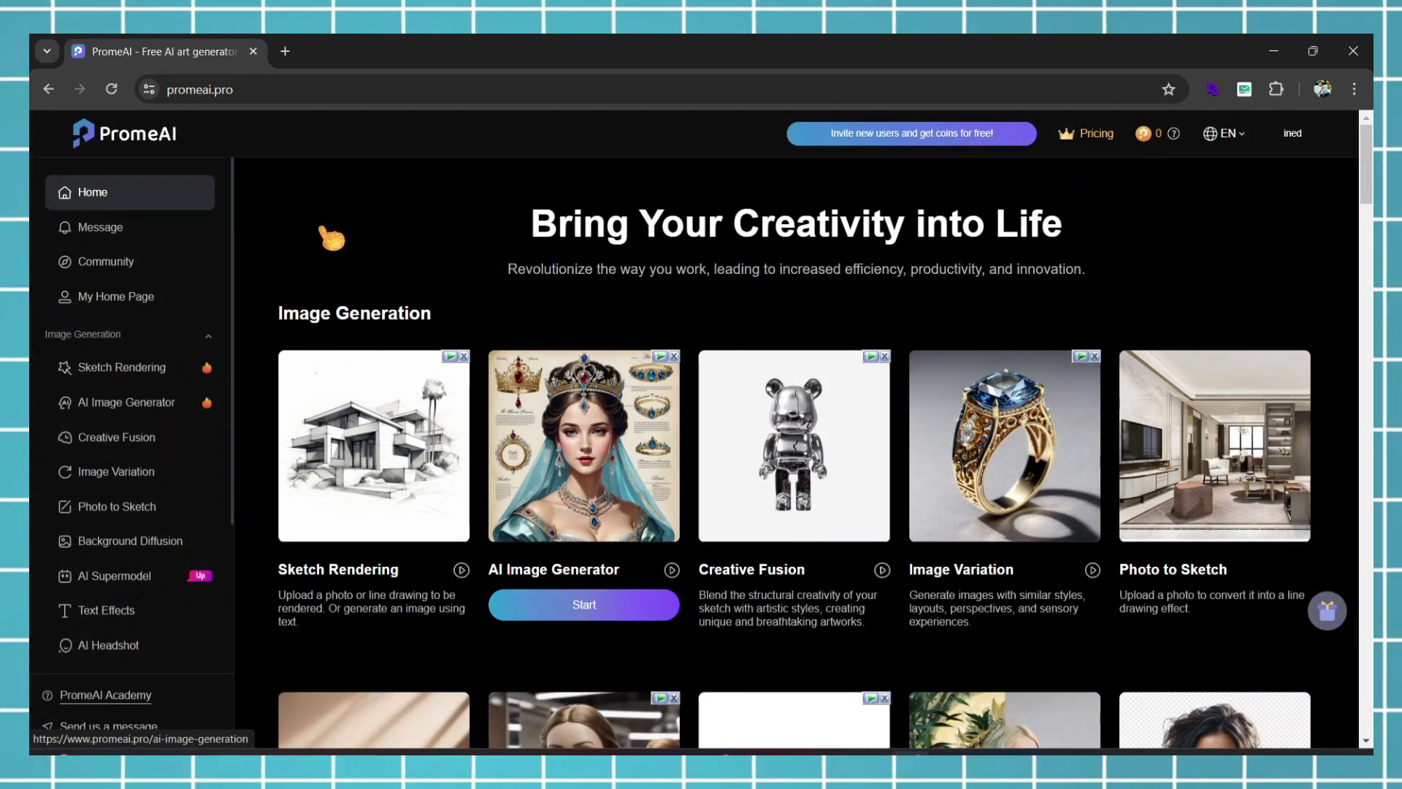
scroll(255, 239, "down", 10)
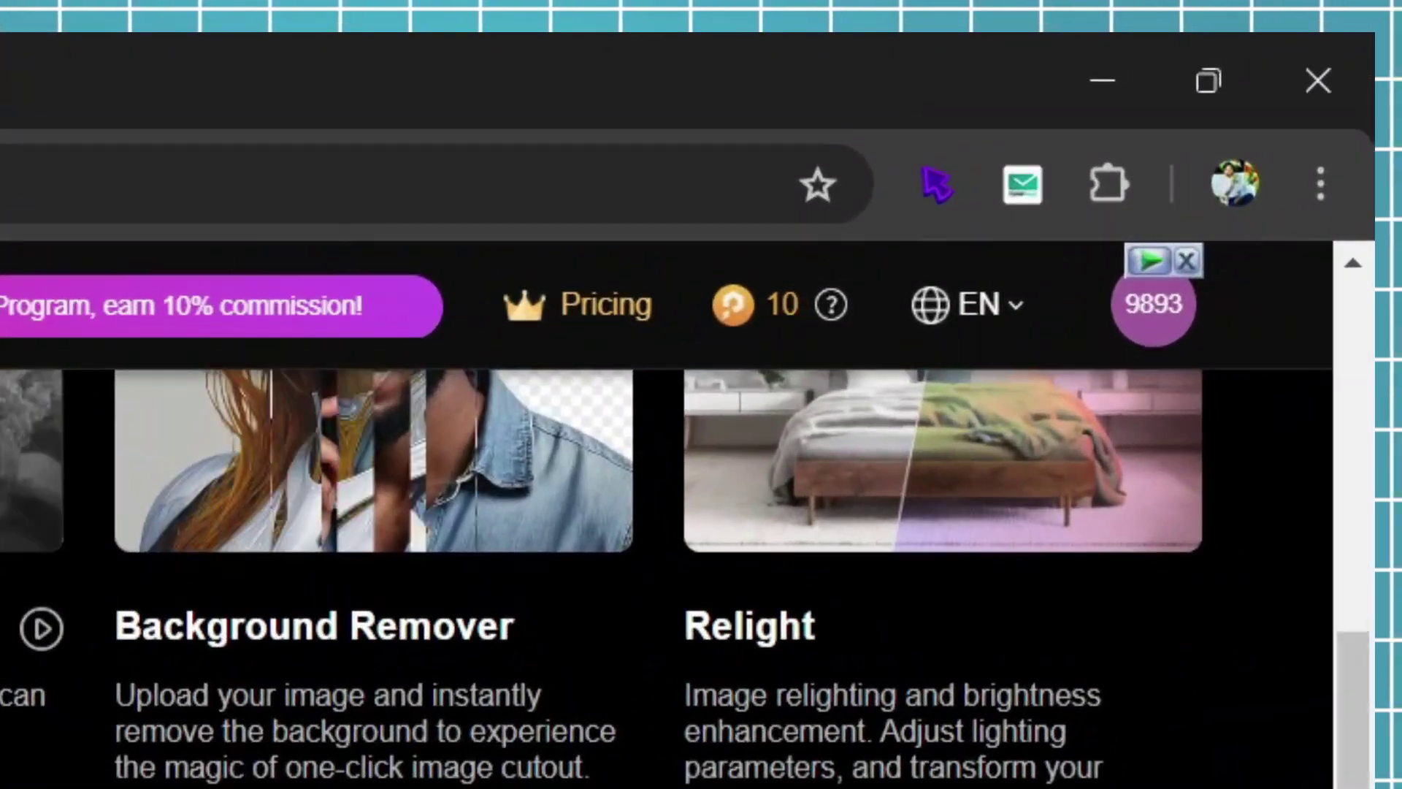
scroll(898, 475, "down", 5)
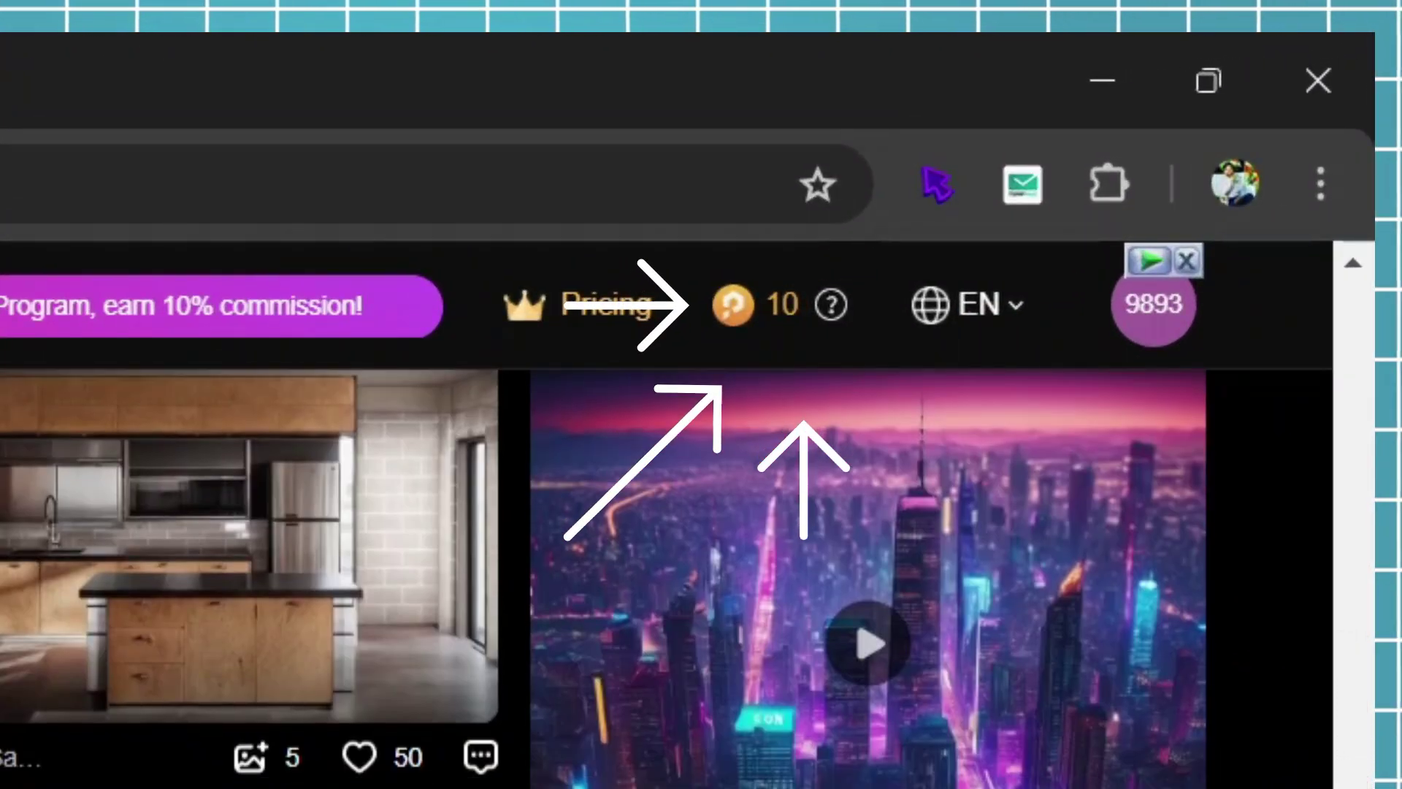
scroll(657, 577, "down", 3)
scroll(657, 511, "up", 10)
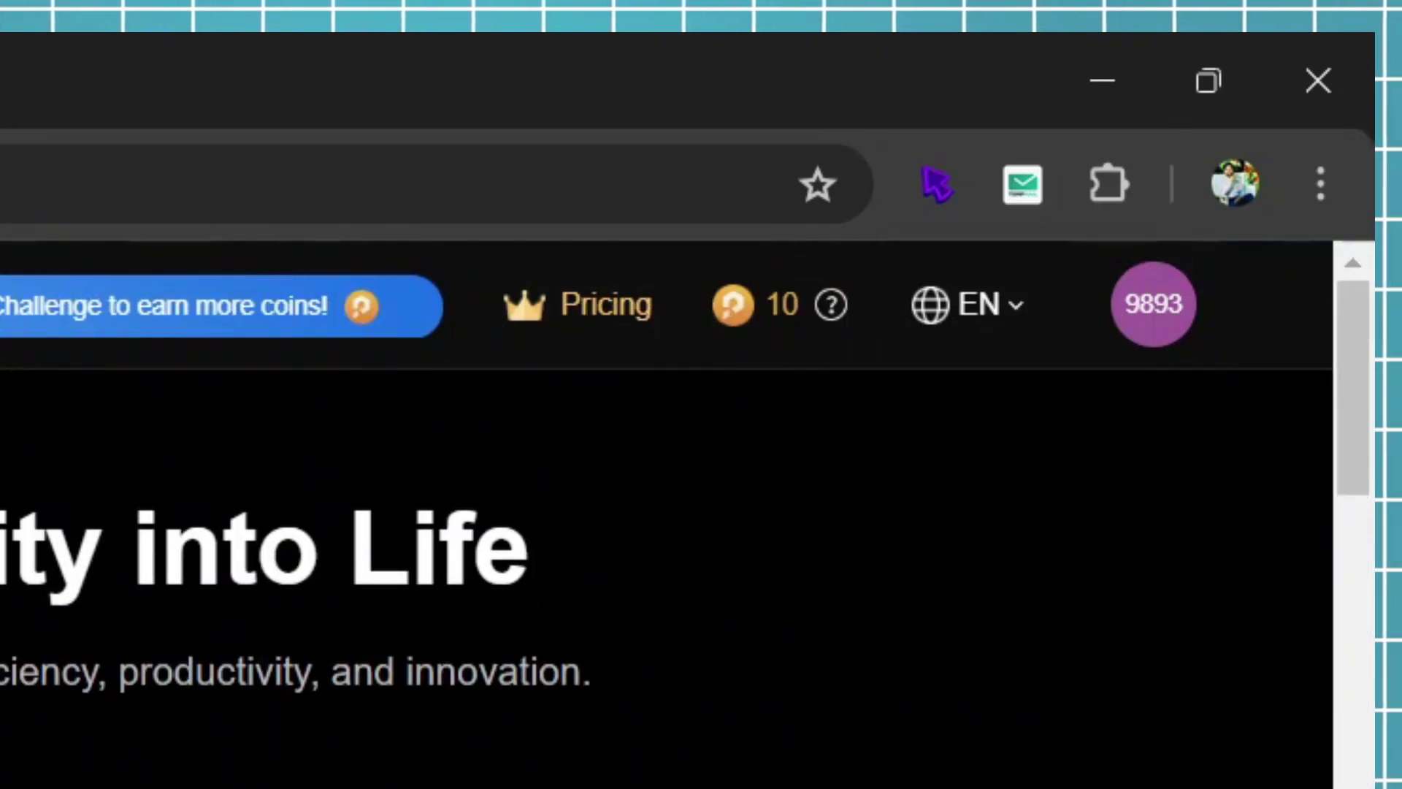
Check My Membership's 10 monthly coins and Monthly Coins Refreshed transaction, then go back.
left_click(794, 301)
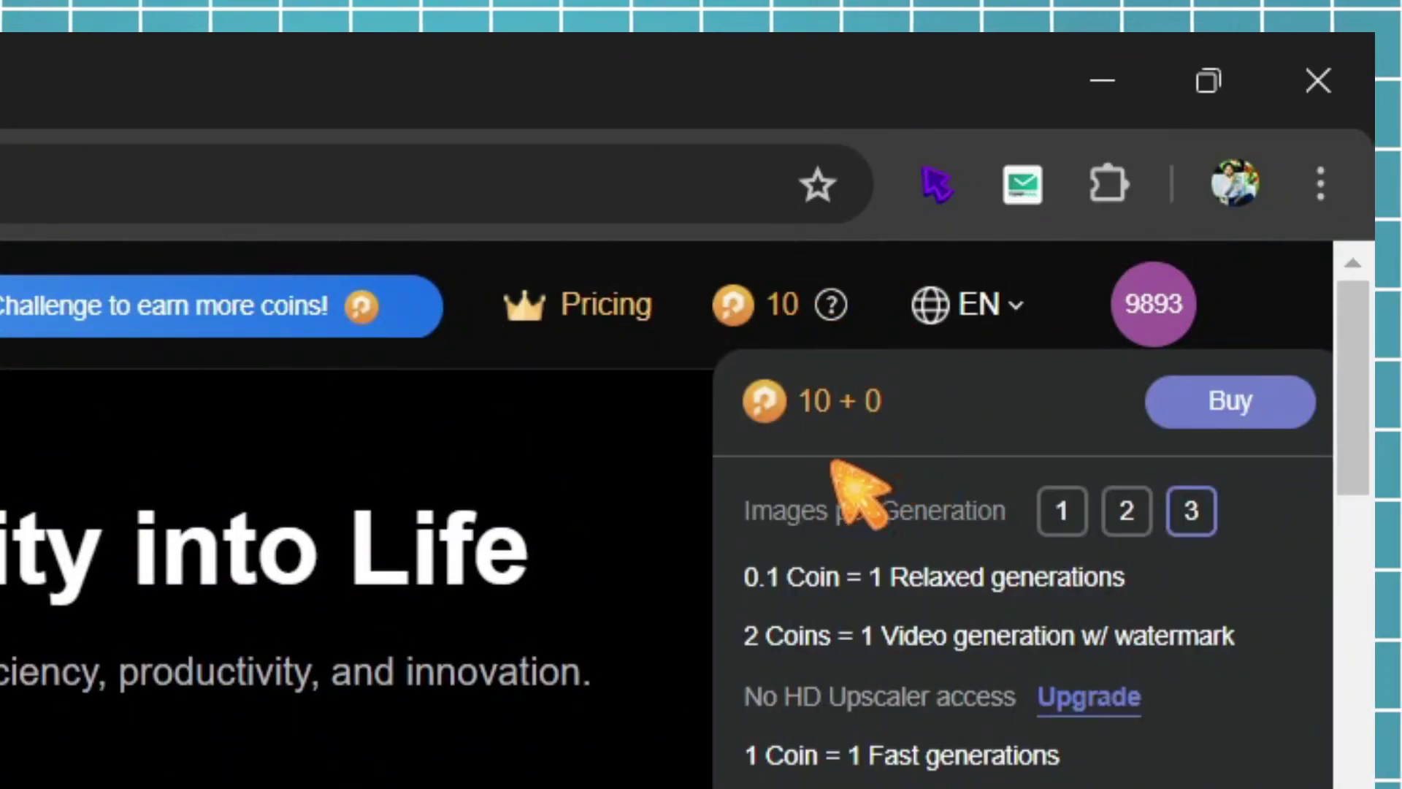
left_click(831, 305)
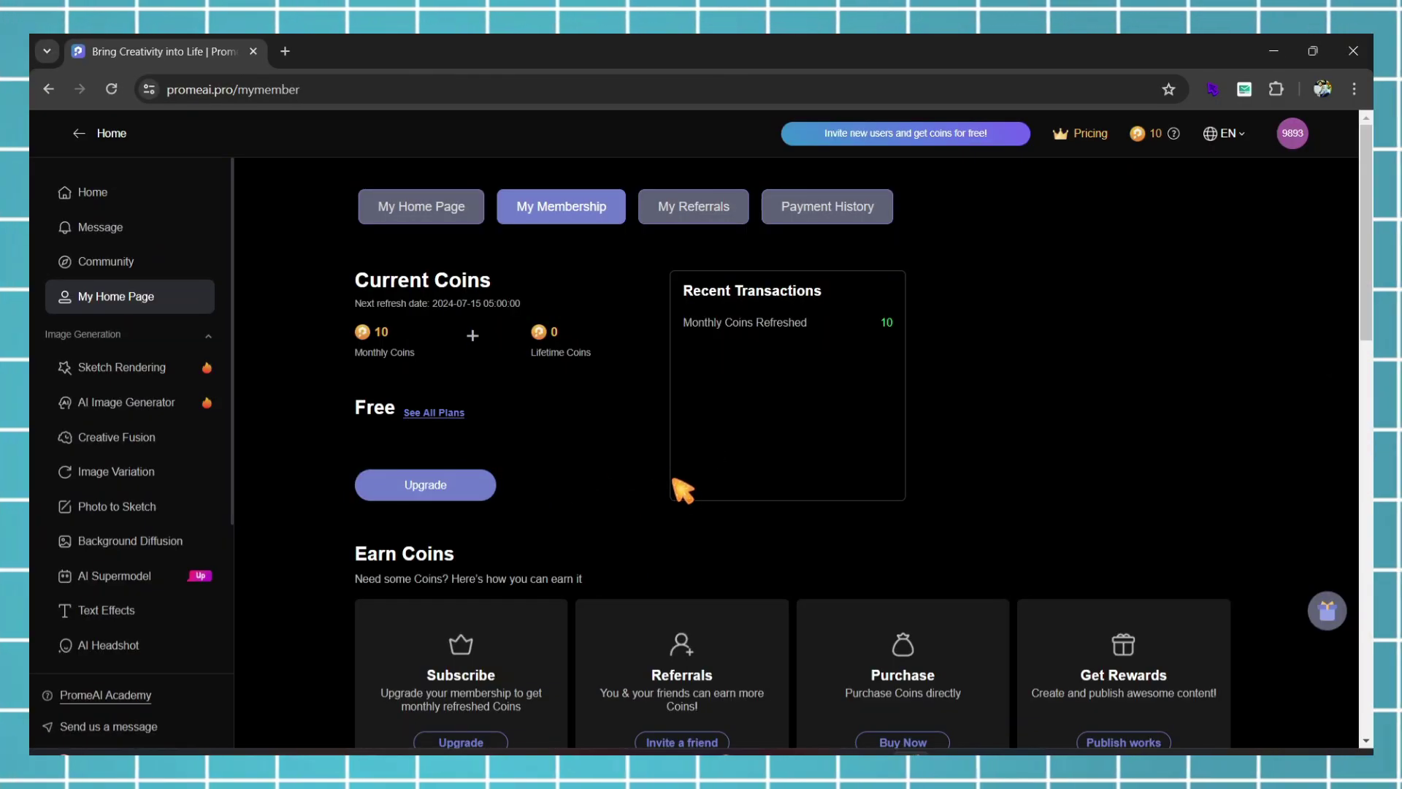
scroll(730, 372, "down", 1)
scroll(715, 353, "up", 1)
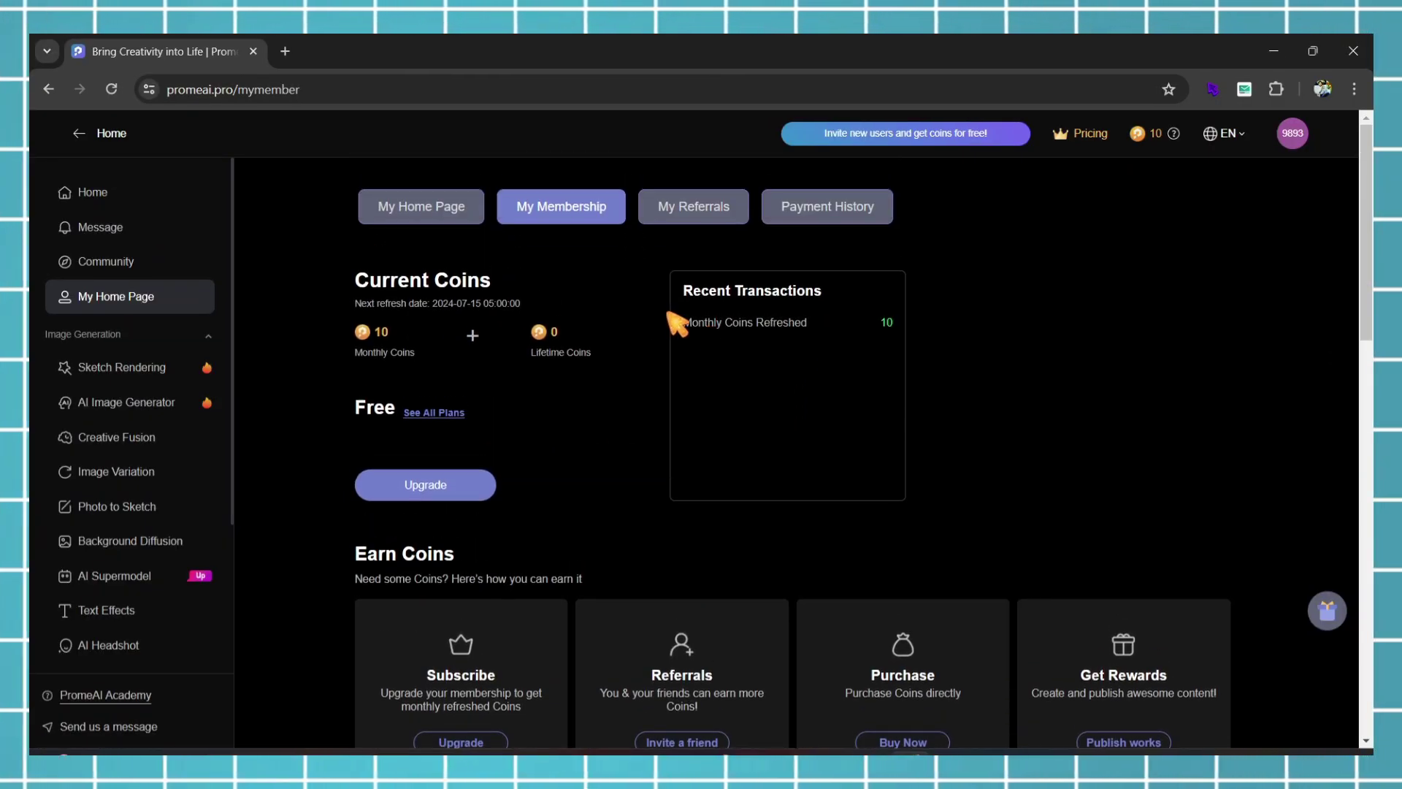
left_click_drag(669, 314, 803, 330)
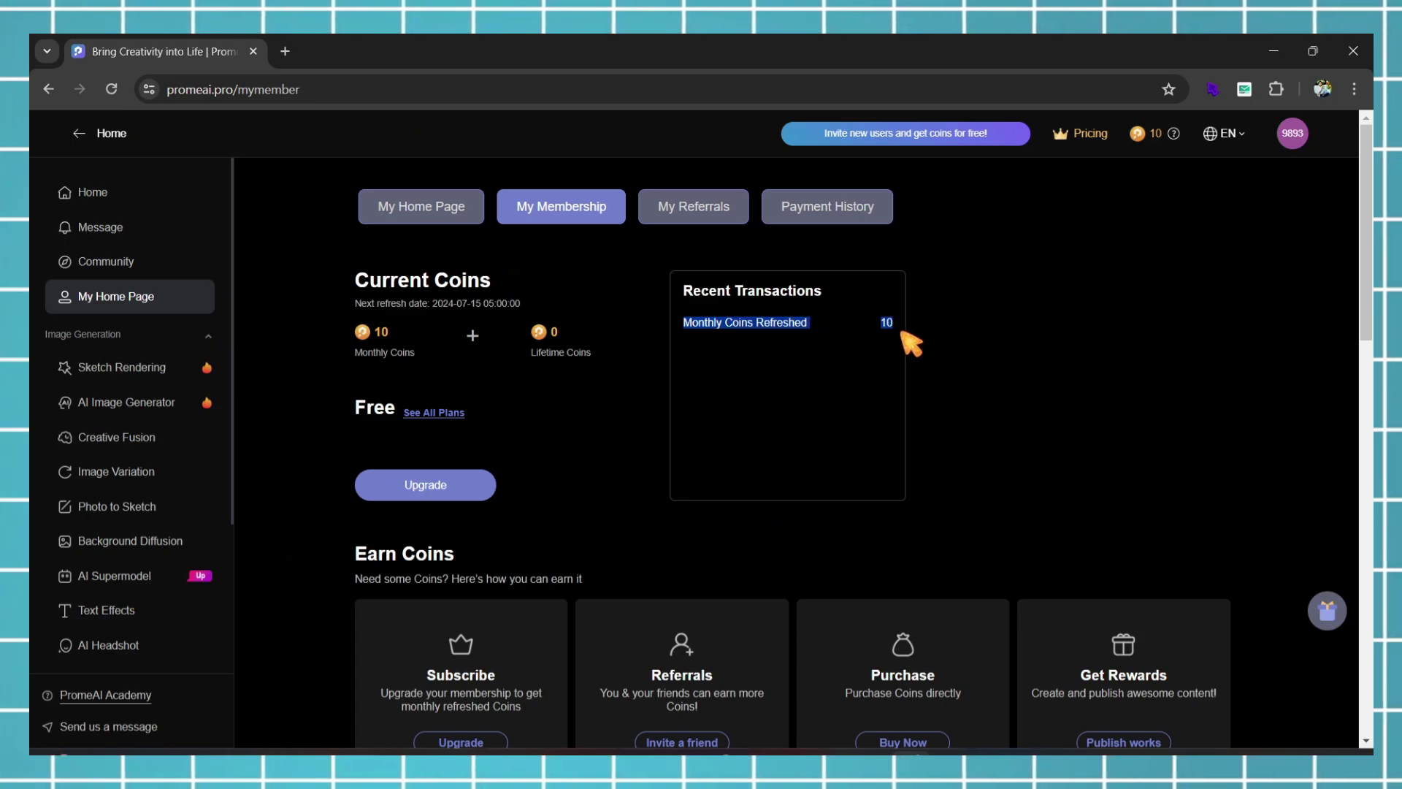
key("alt+Left")
Scroll through the Image Generation, Image Editing, Video and community sections, then back up.
scroll(1110, 281, "down", 3)
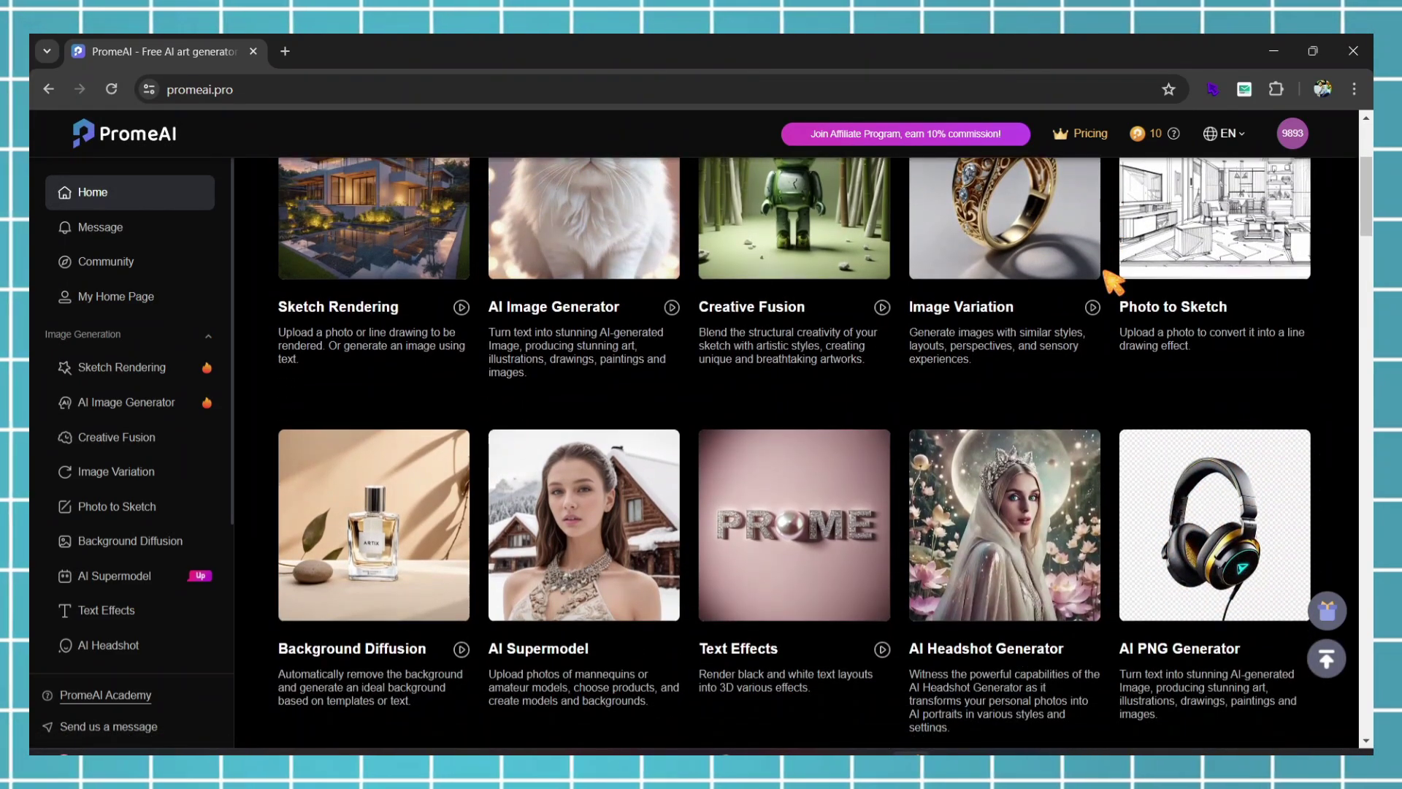
scroll(1114, 281, "down", 4)
scroll(1113, 281, "down", 6)
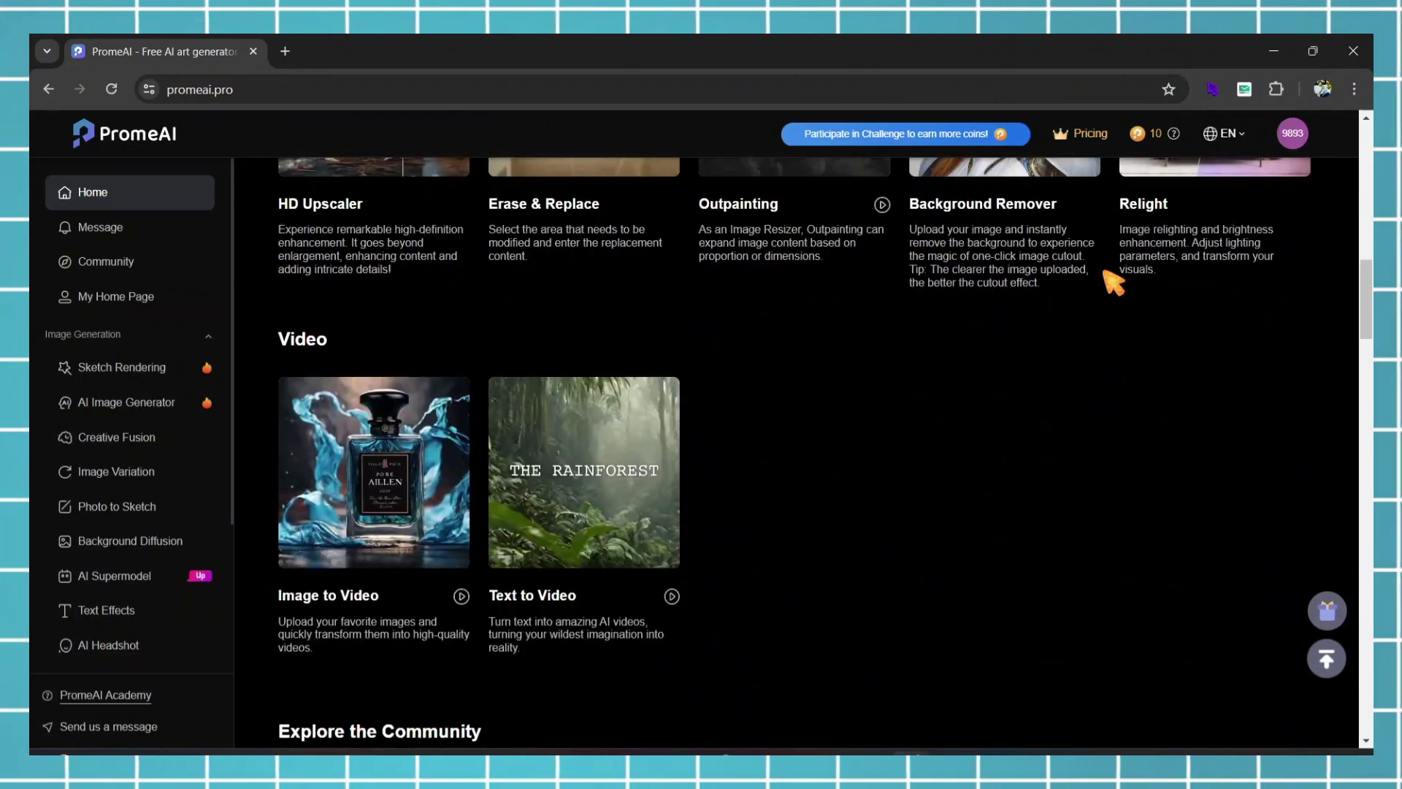
scroll(1113, 281, "down", 8)
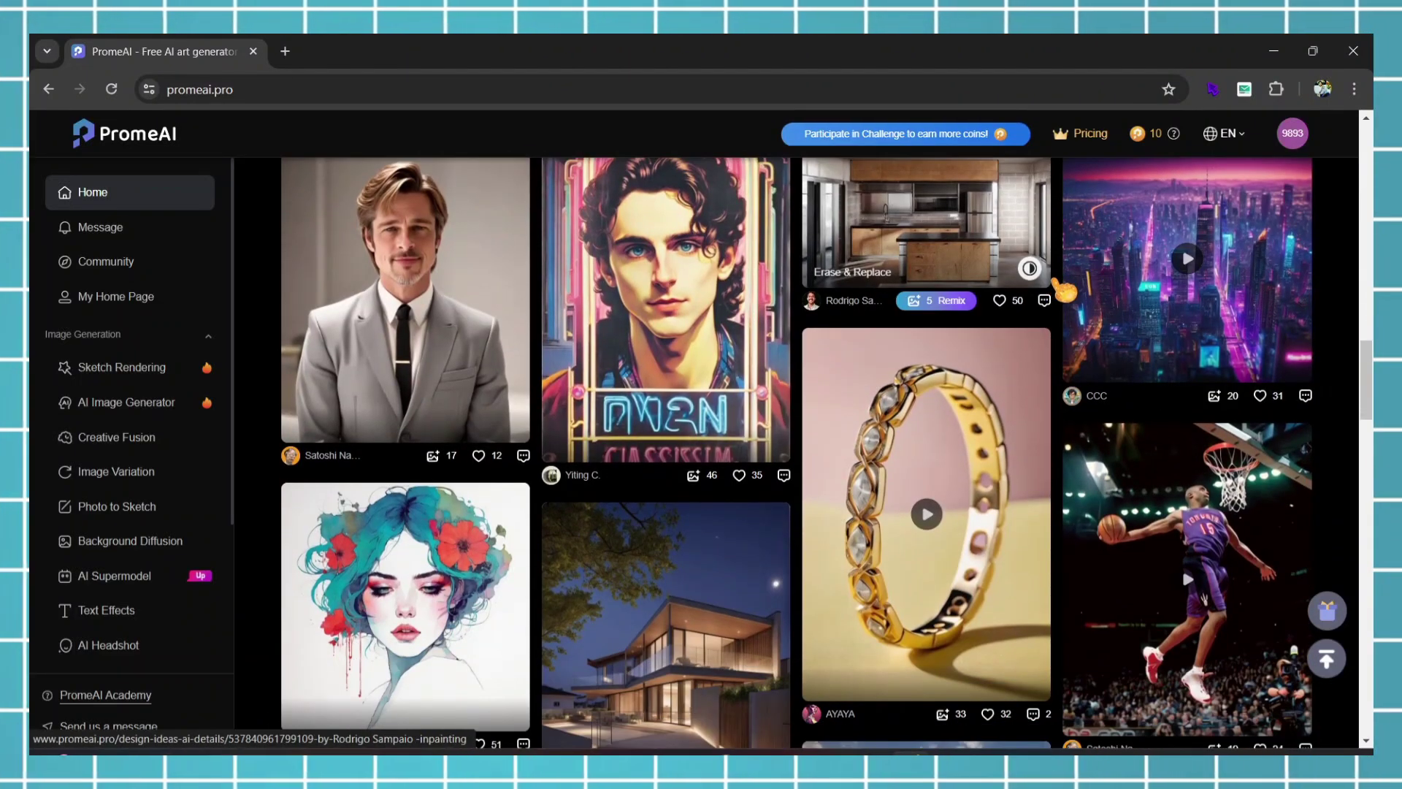
scroll(1064, 290, "down", 6)
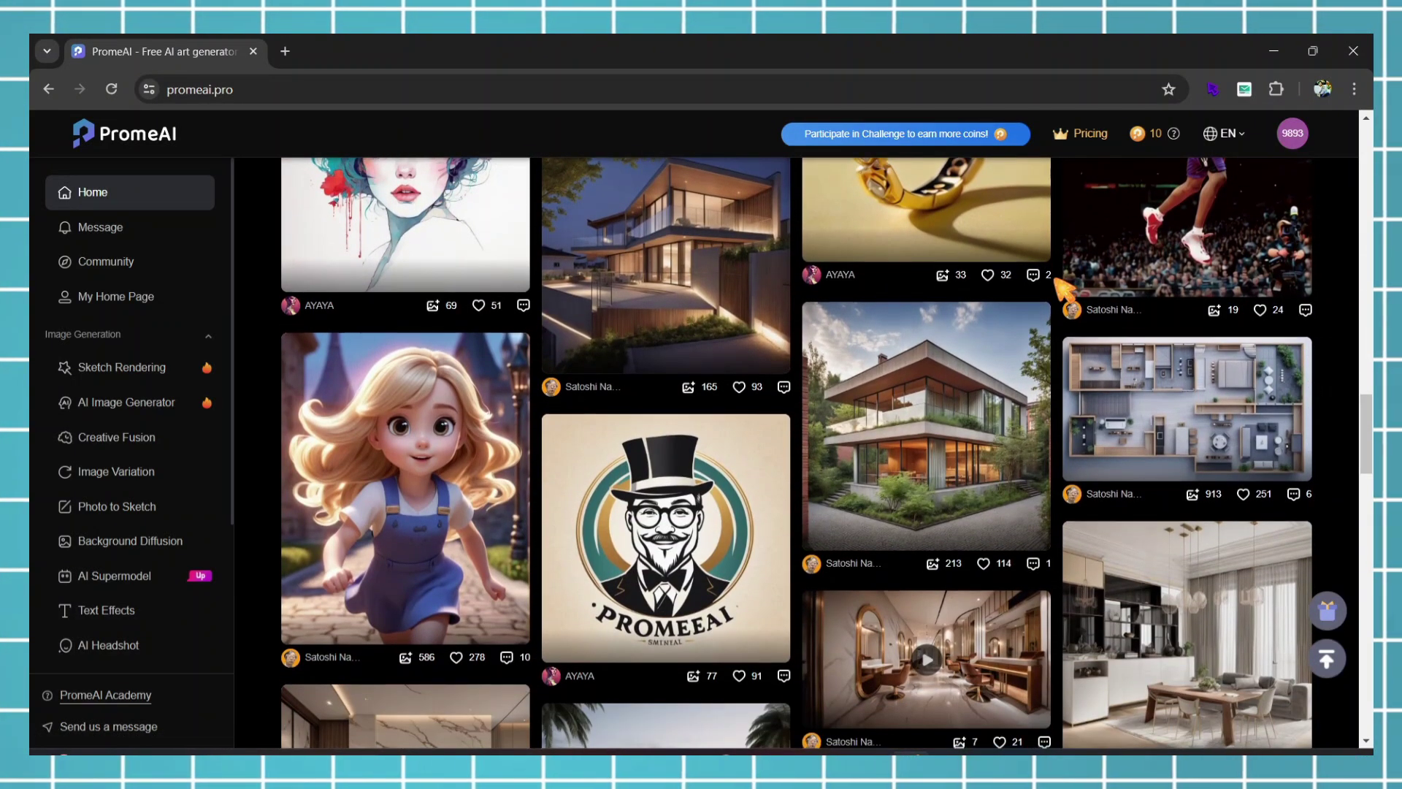
scroll(1064, 290, "down", 8)
scroll(1064, 290, "down", 3)
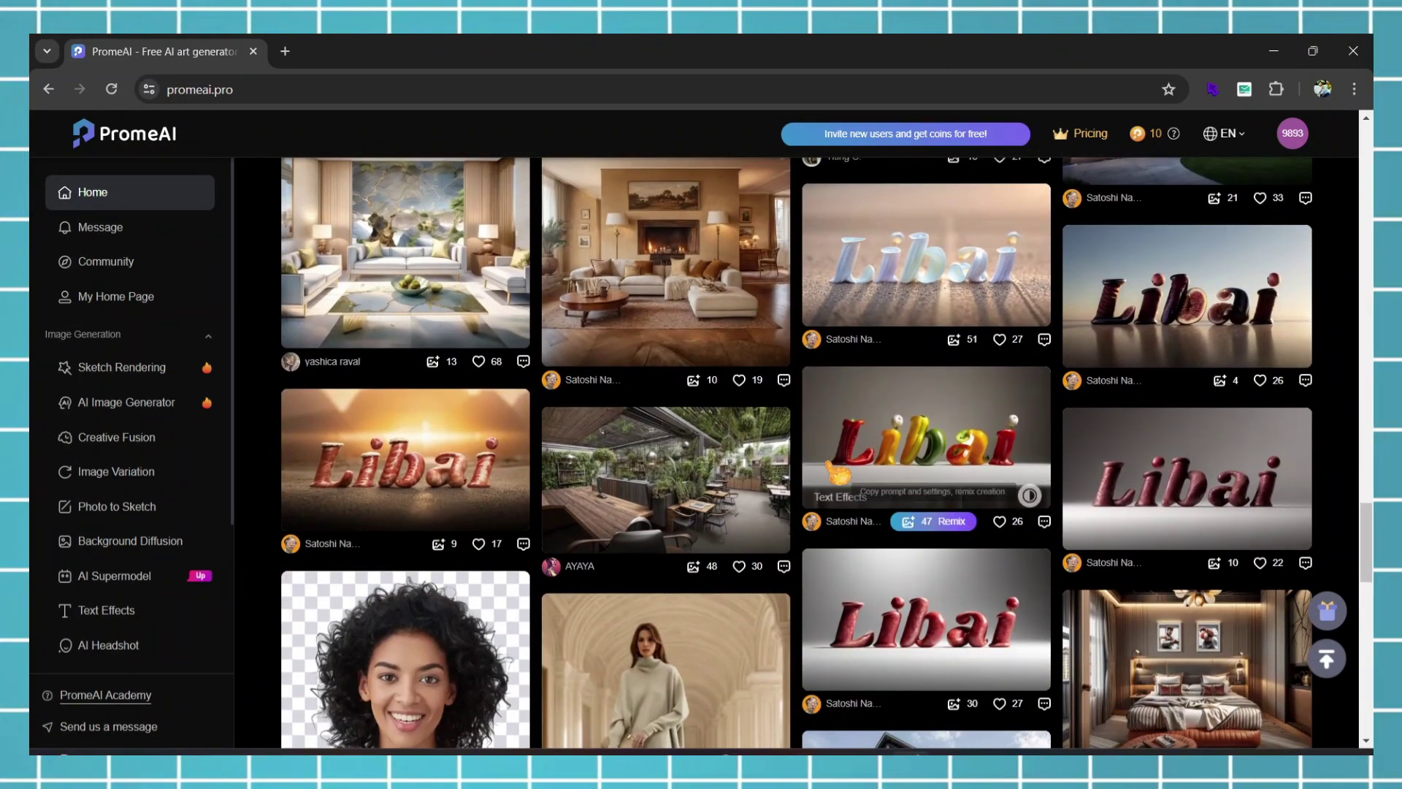
scroll(1059, 475, "up", 20)
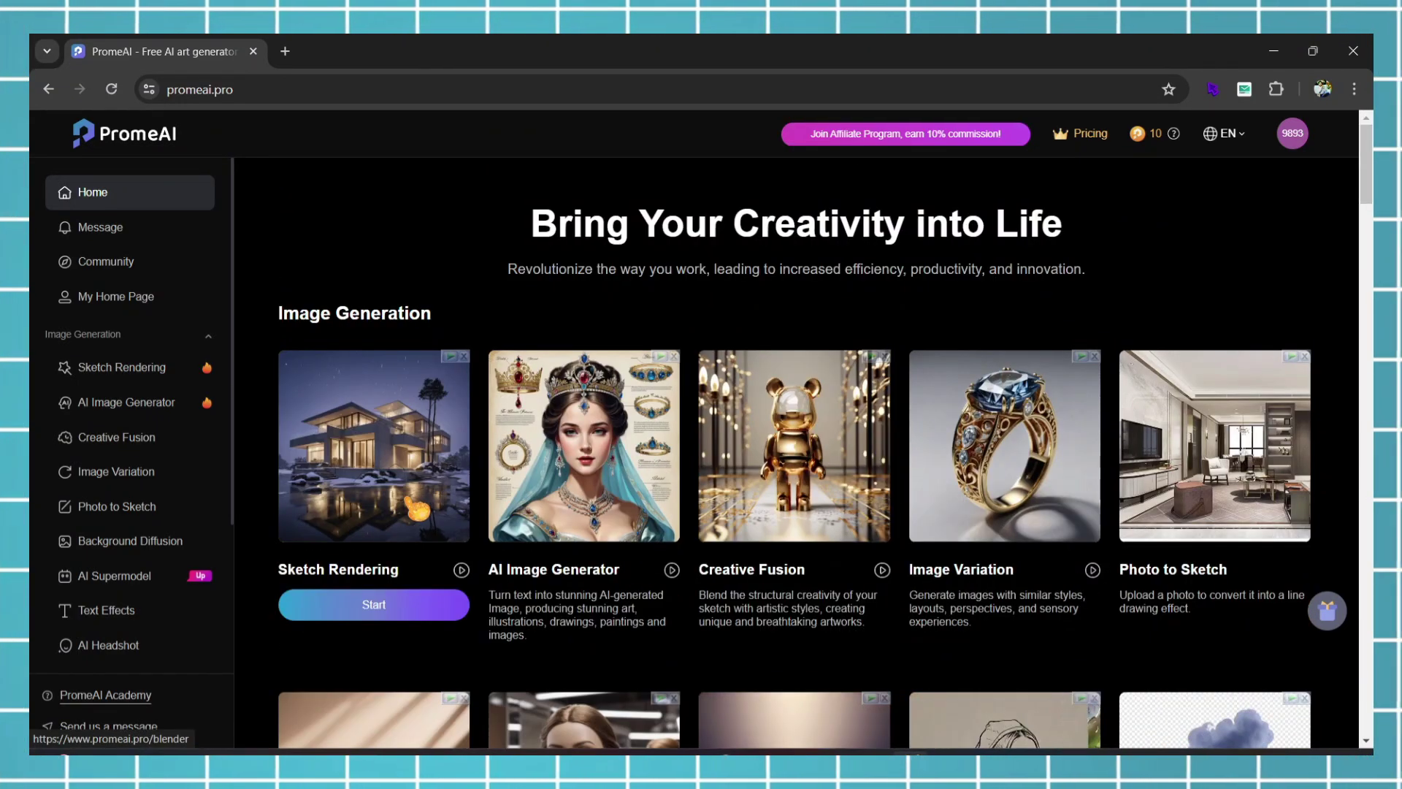
Open Sketch Rendering on a blank canvas and draw a car outline with wheels and windows.
left_click(371, 604)
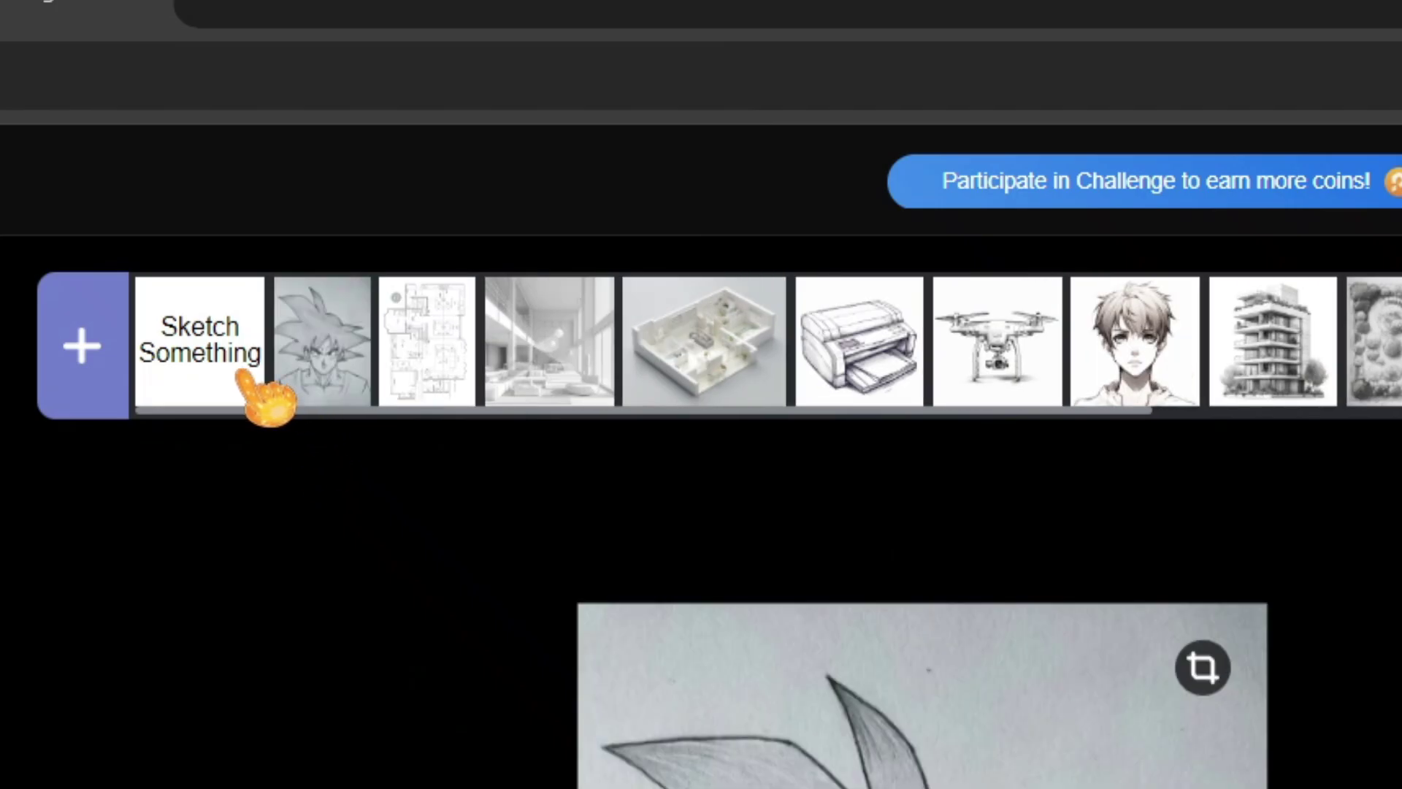
left_click(229, 372)
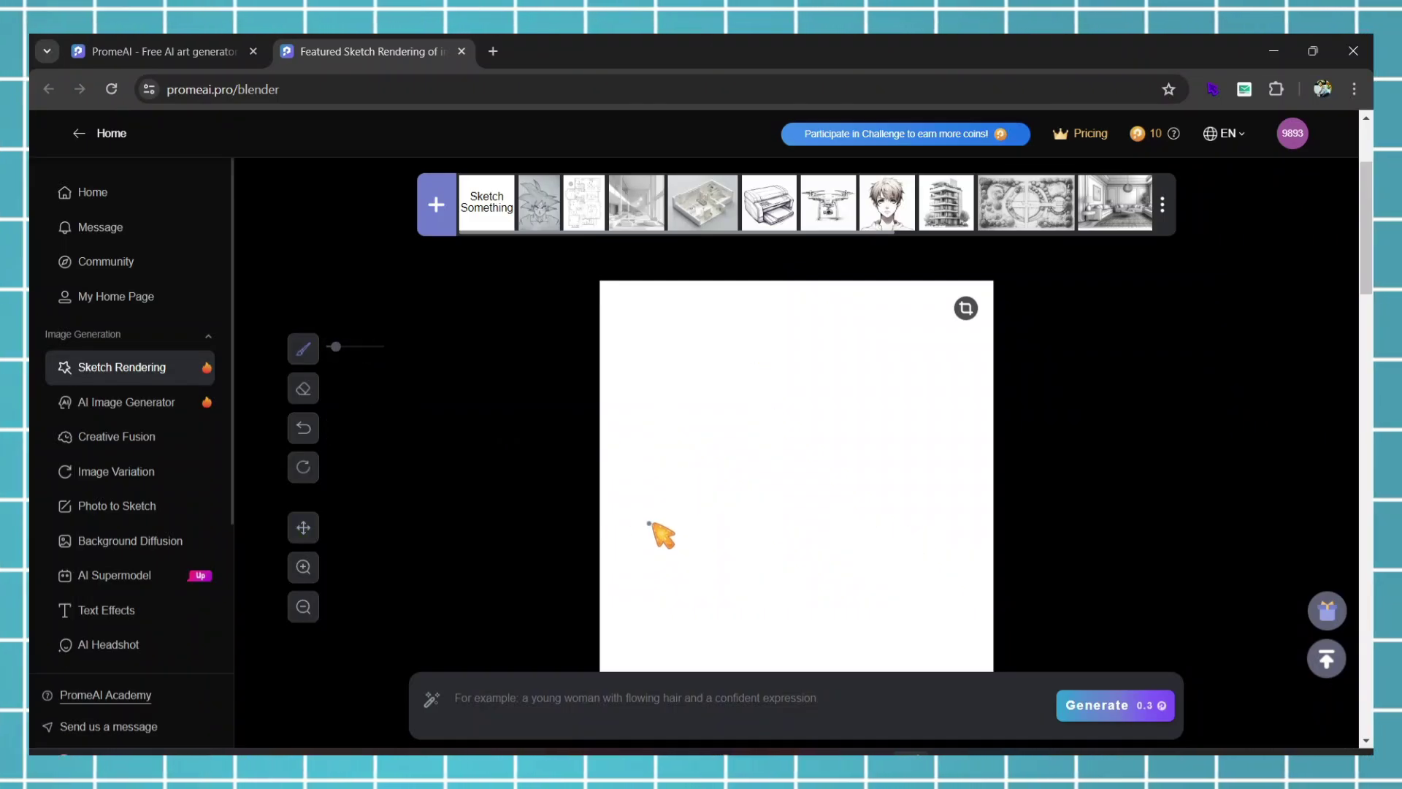
left_click_drag(629, 523, 750, 469)
left_click_drag(867, 458, 918, 459)
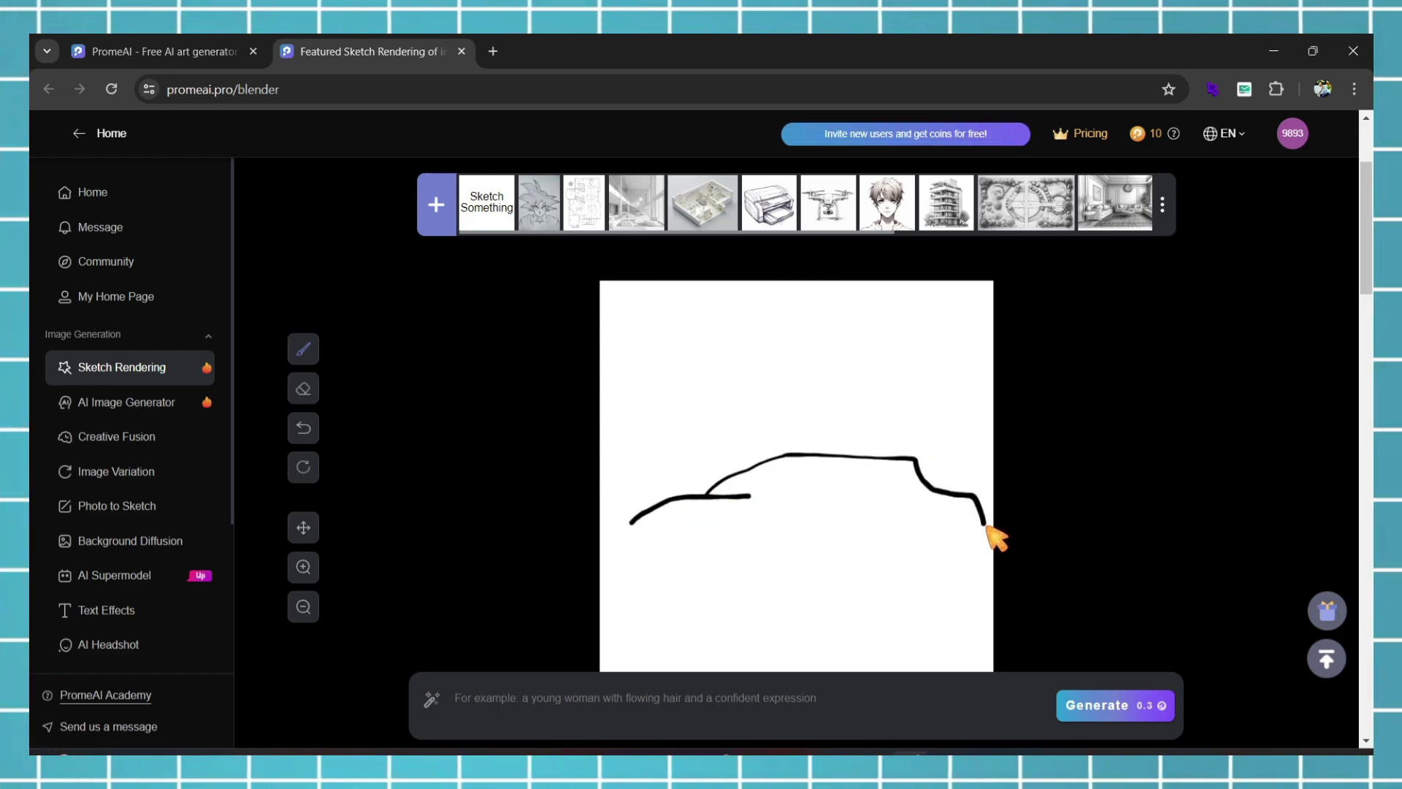
mouse_move(956, 547)
left_mouse_down()
mouse_move(900, 525)
mouse_move(886, 553)
mouse_move(707, 555)
left_mouse_up()
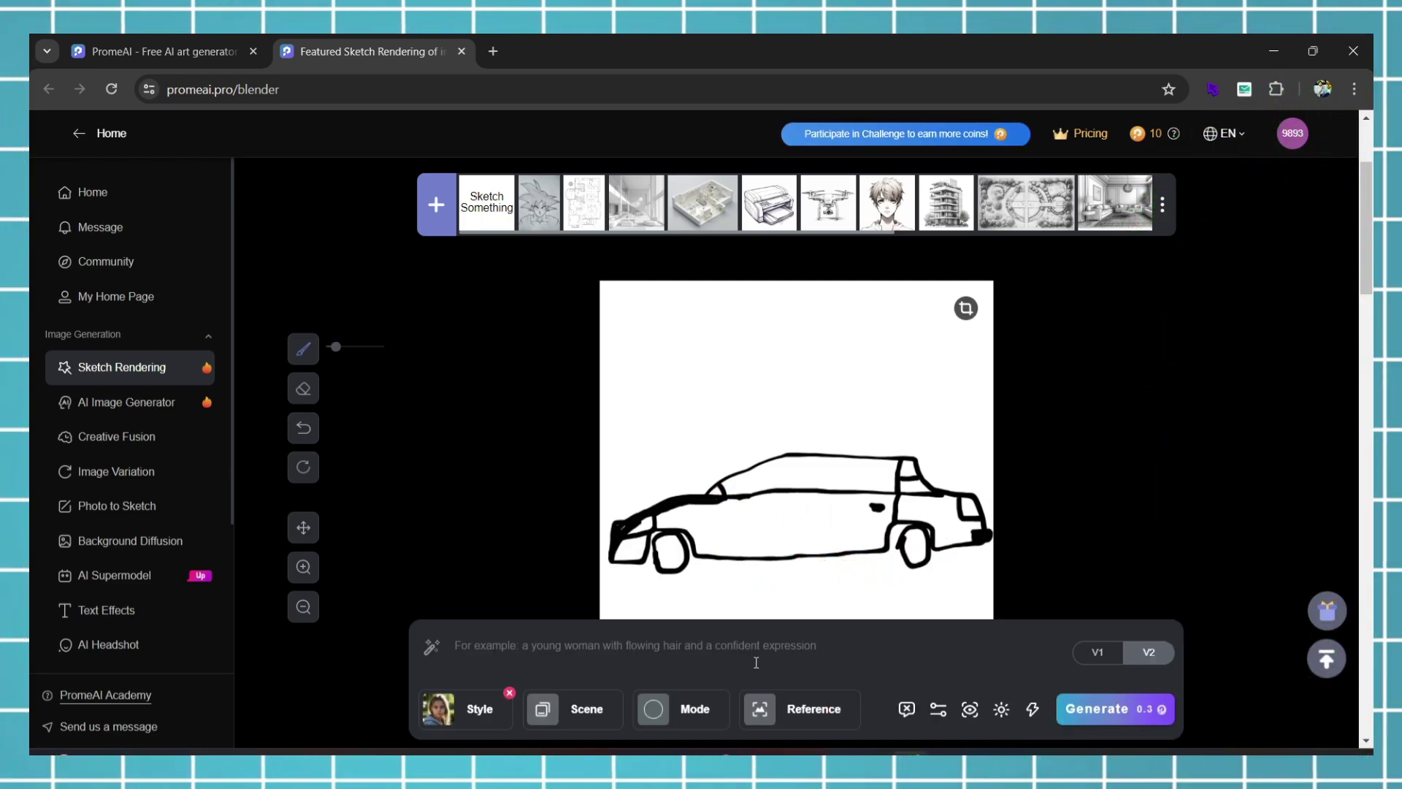
Render the car sketch into red sports cars on a mountain road and enlarge the third result.
scroll(720, 601, "down", 3)
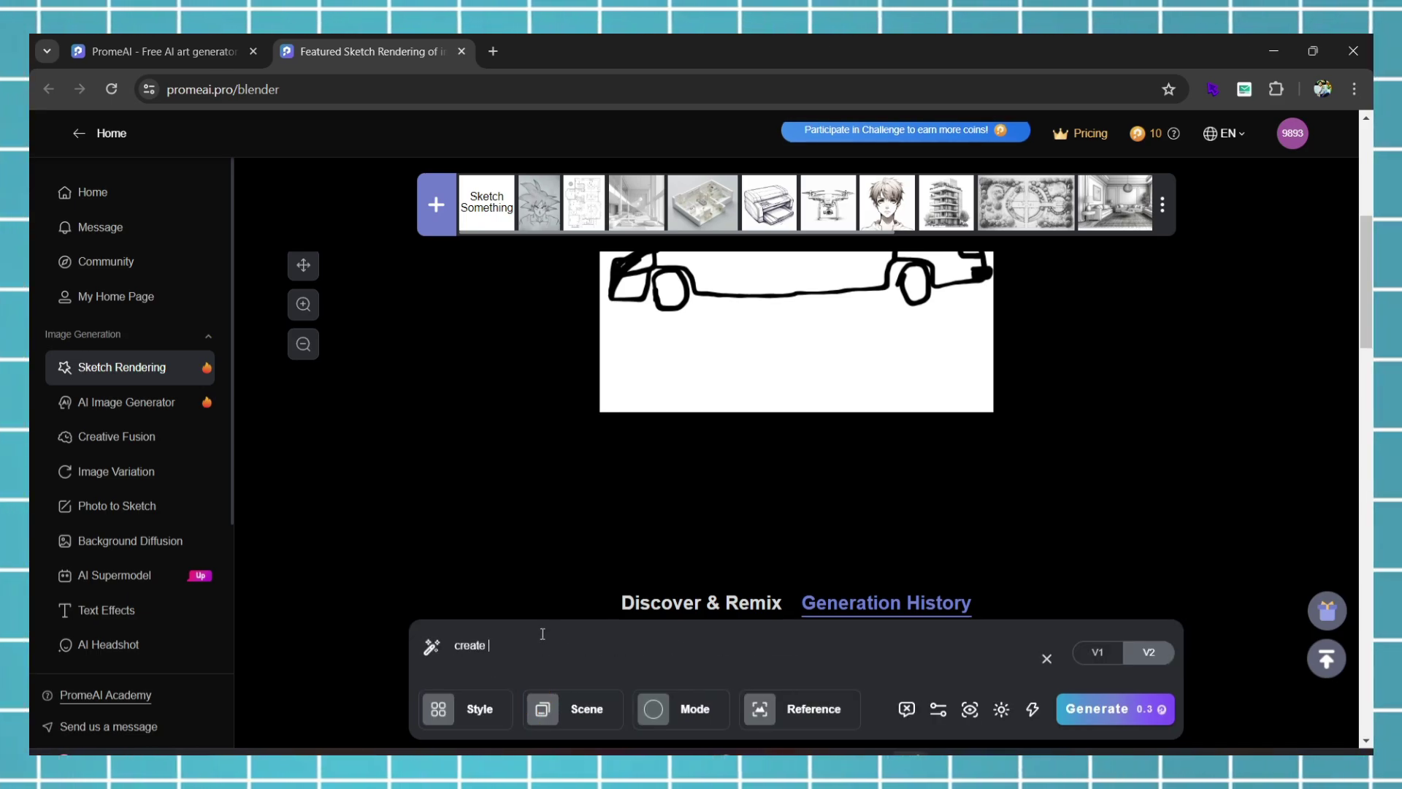
type("a car")
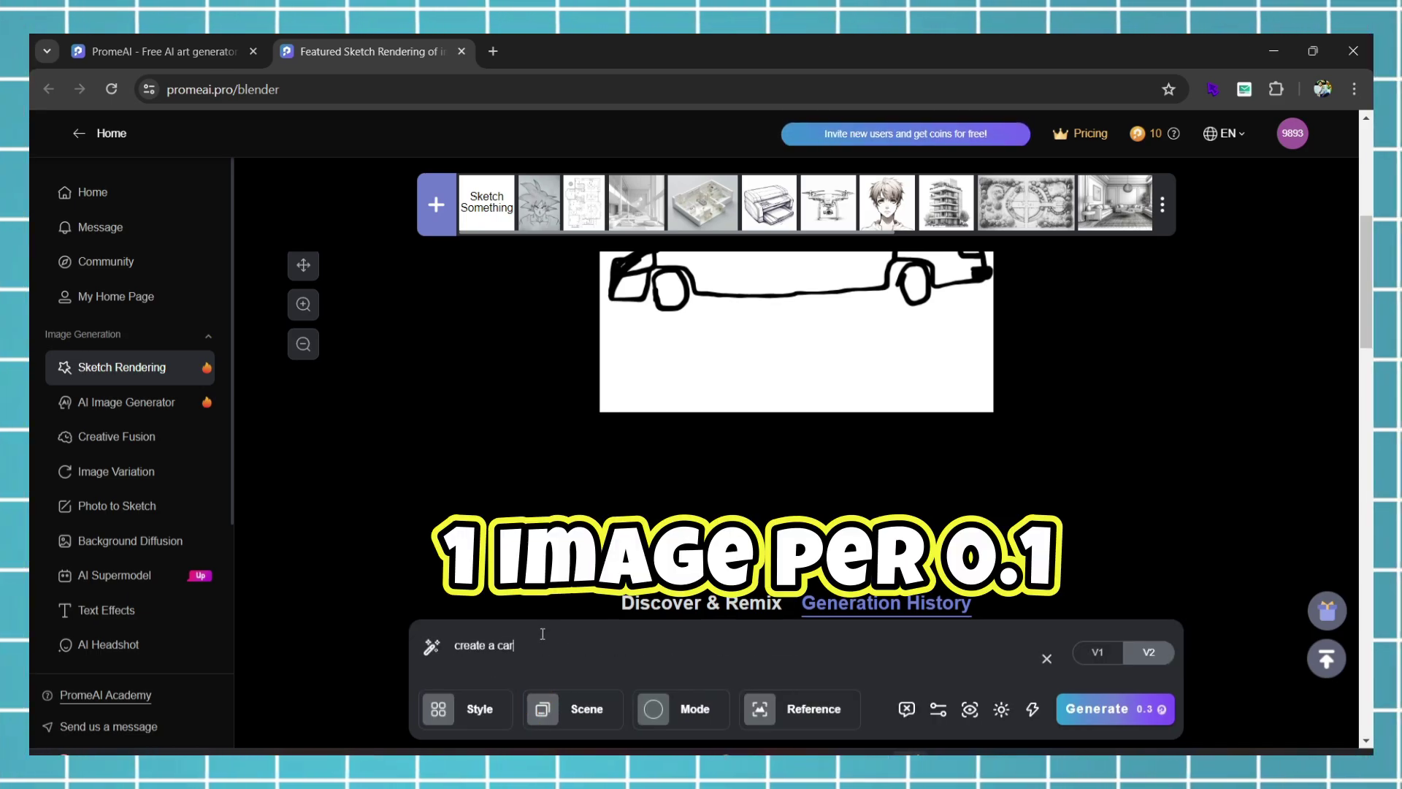
left_click(1106, 717)
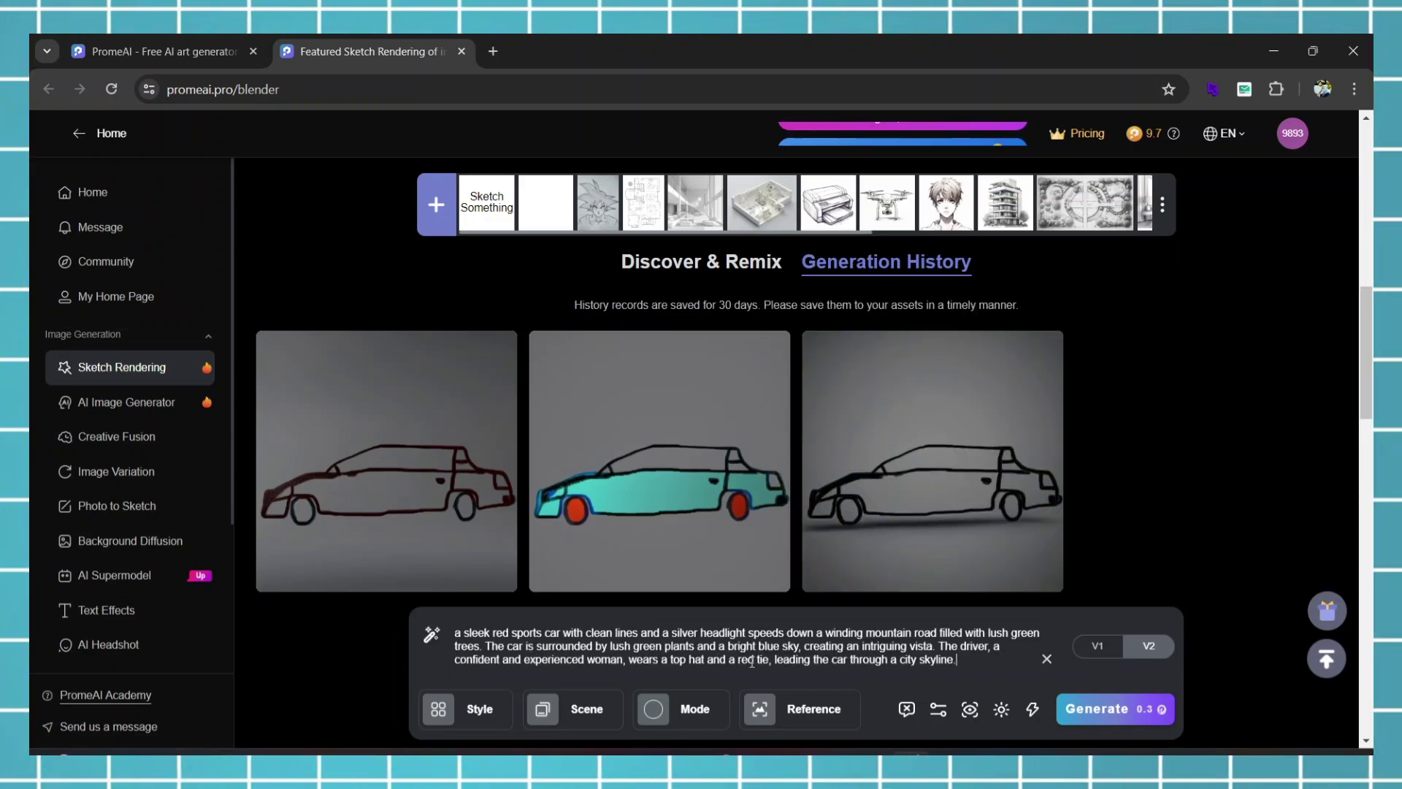
left_click(1095, 711)
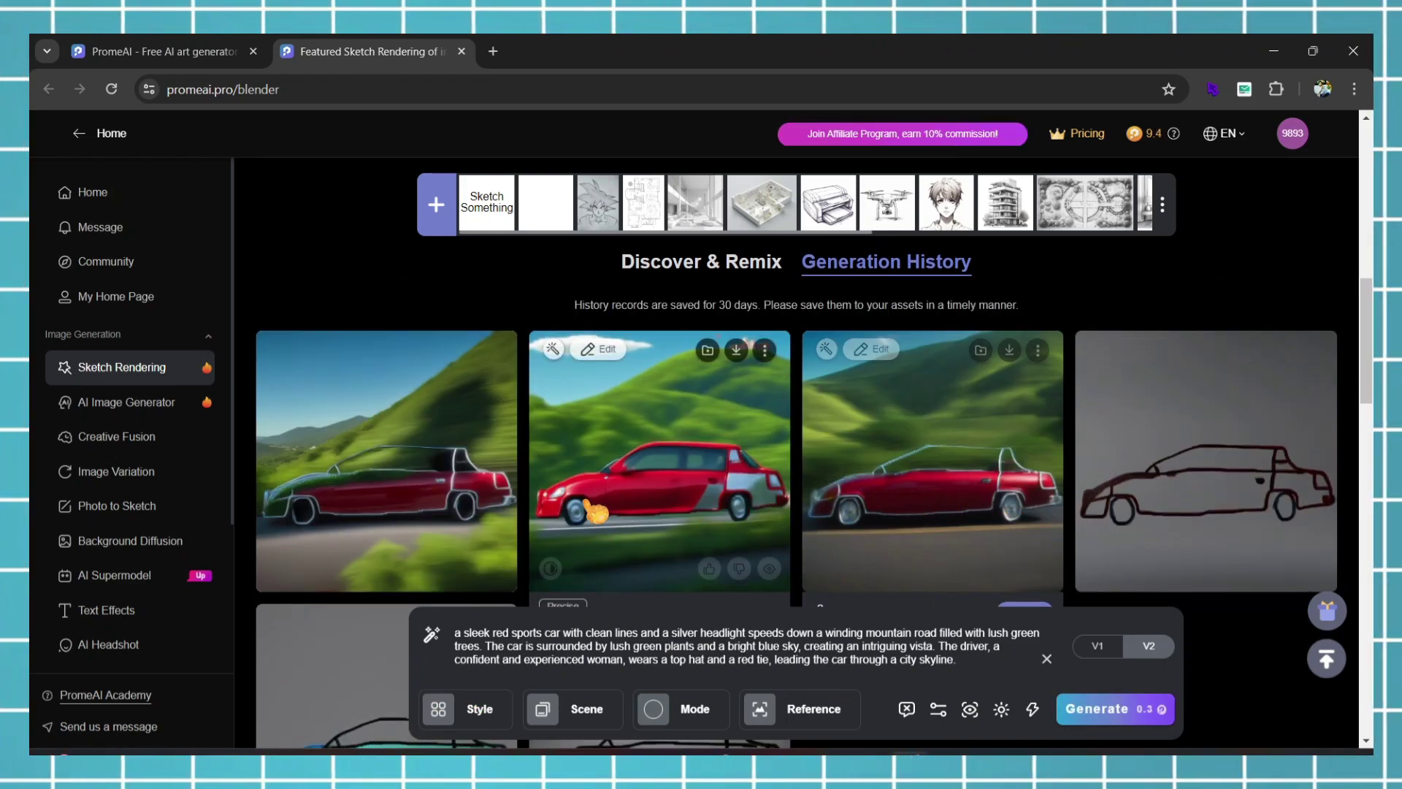
left_click(898, 491)
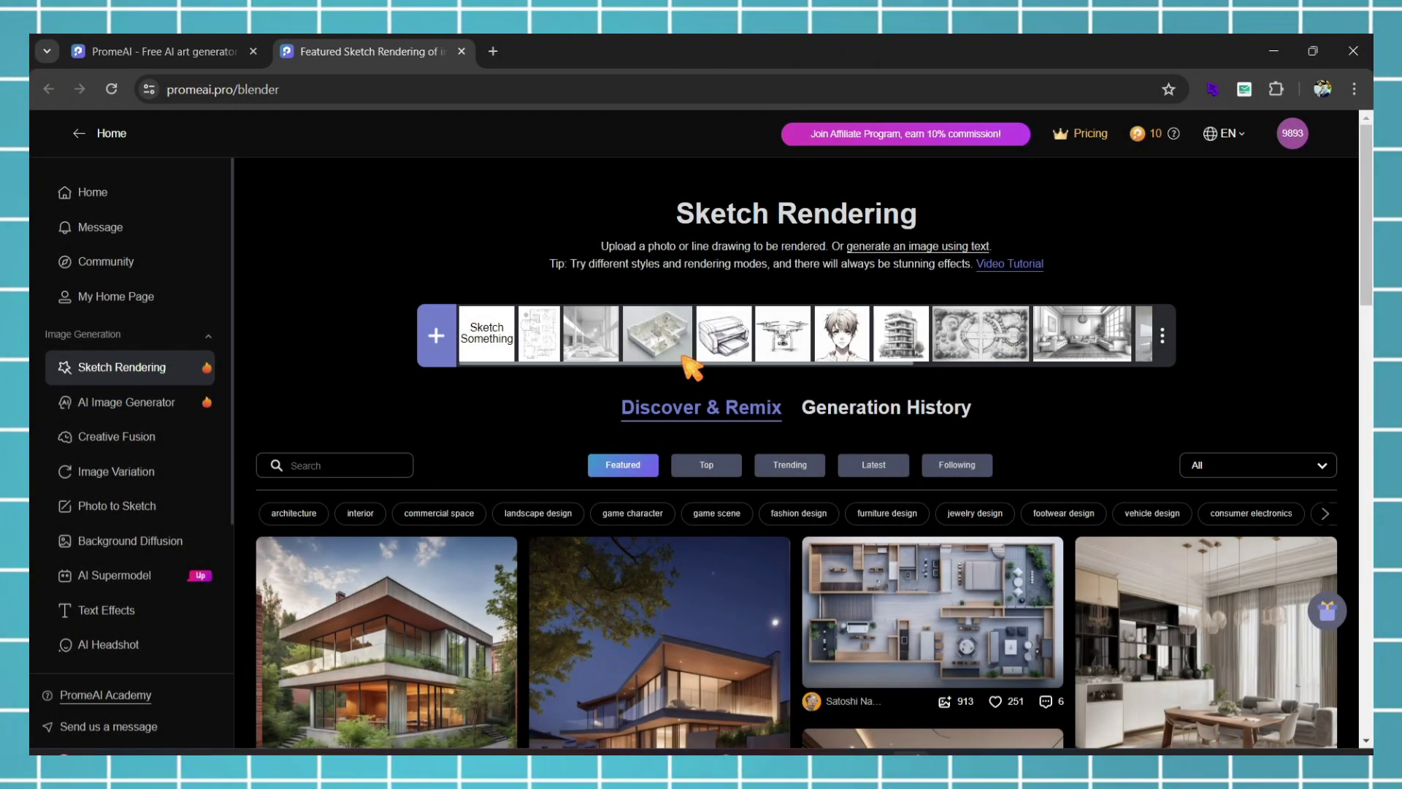
Upload the pencil sketch of a spiky-haired anime character from Downloads.
left_click(441, 336)
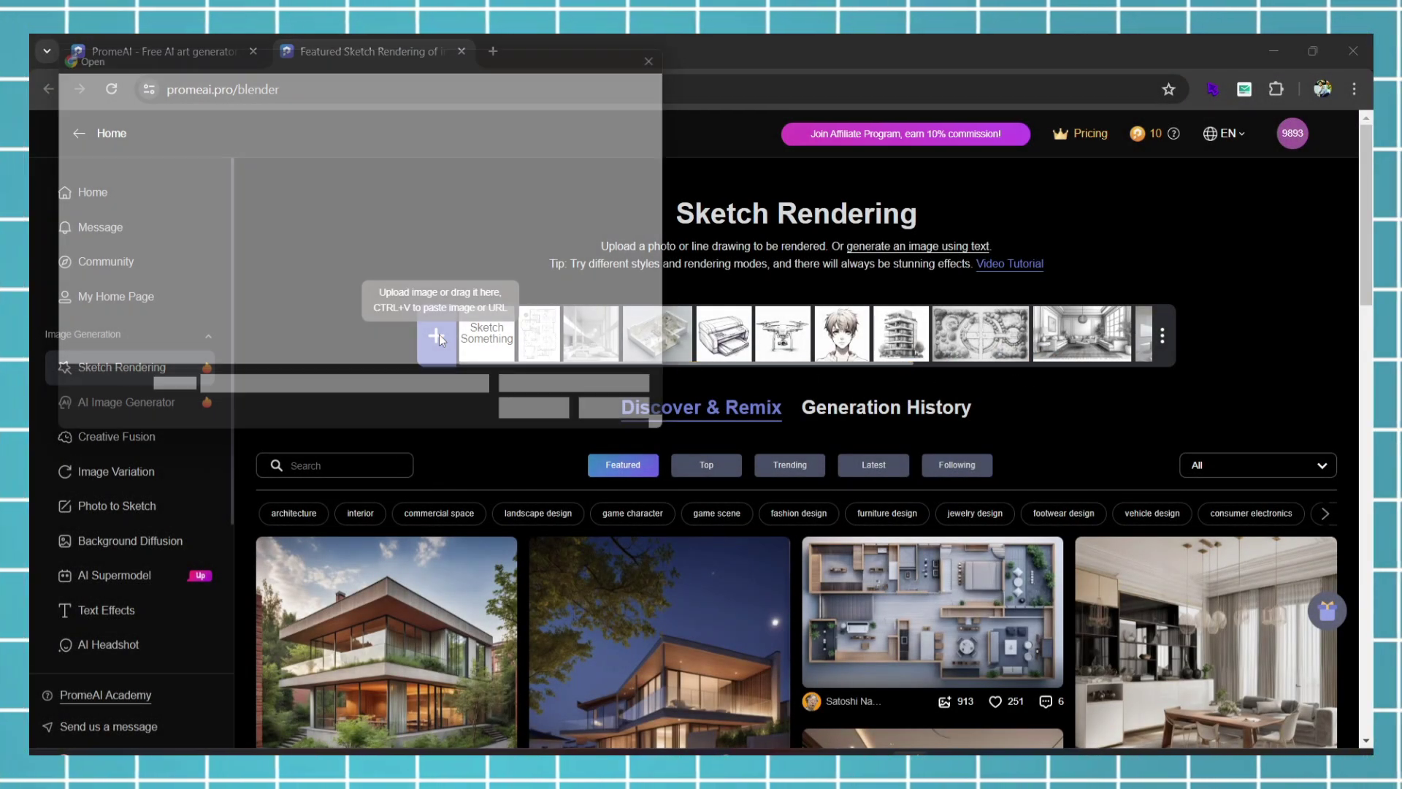
left_click(109, 259)
left_click(290, 199)
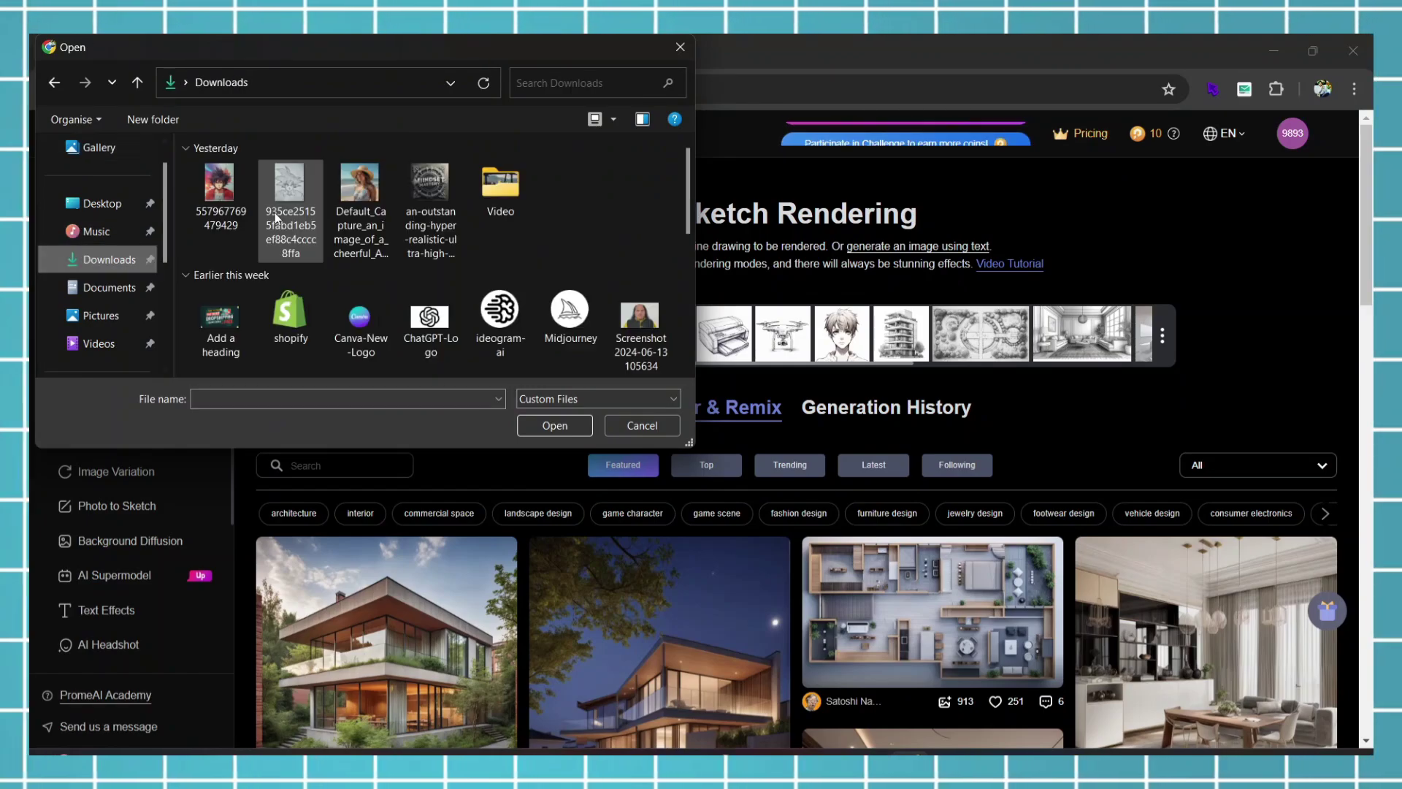
left_click(540, 425)
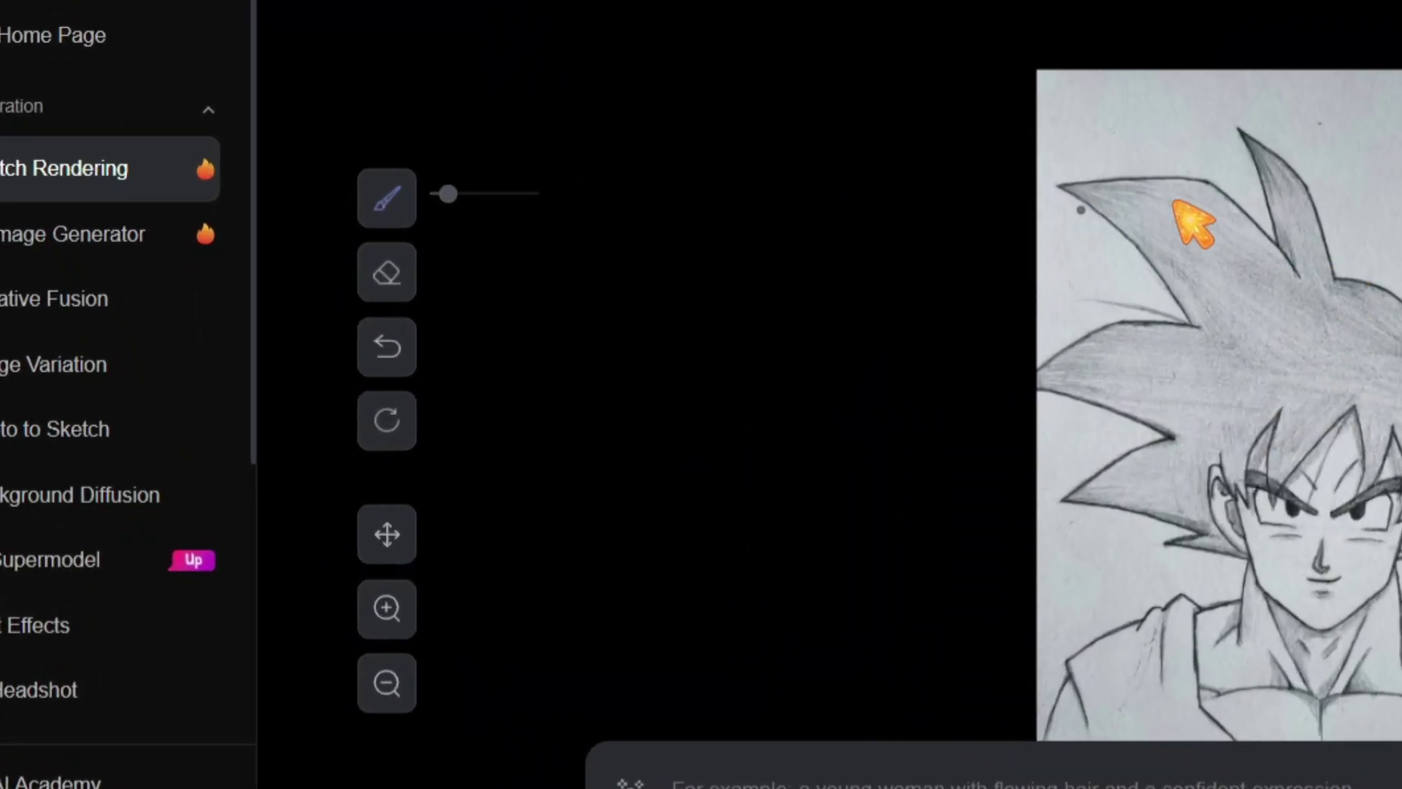
Enter the prompt 'Create this sketch into an anime image'.
scroll(945, 259, "down", 2)
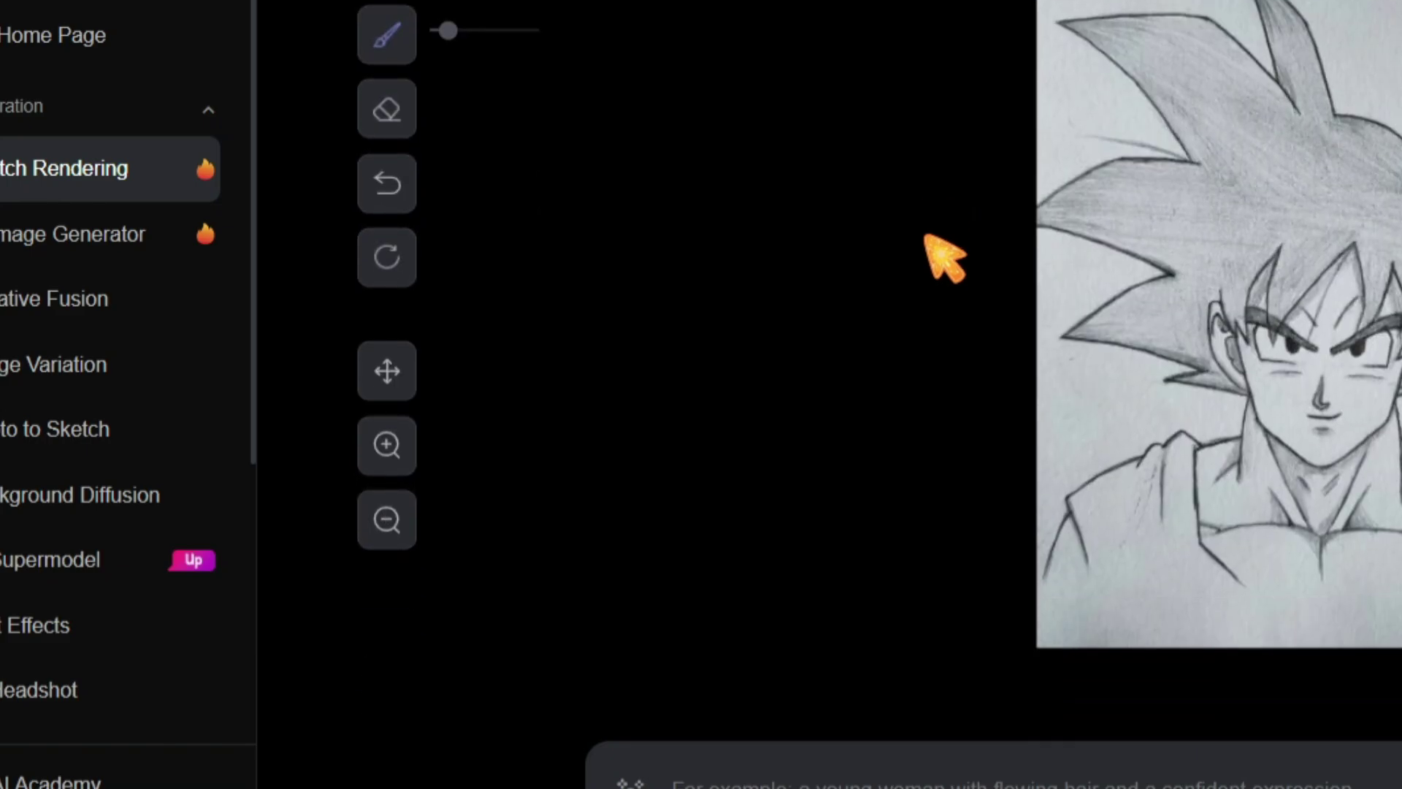
scroll(945, 259, "up", 2)
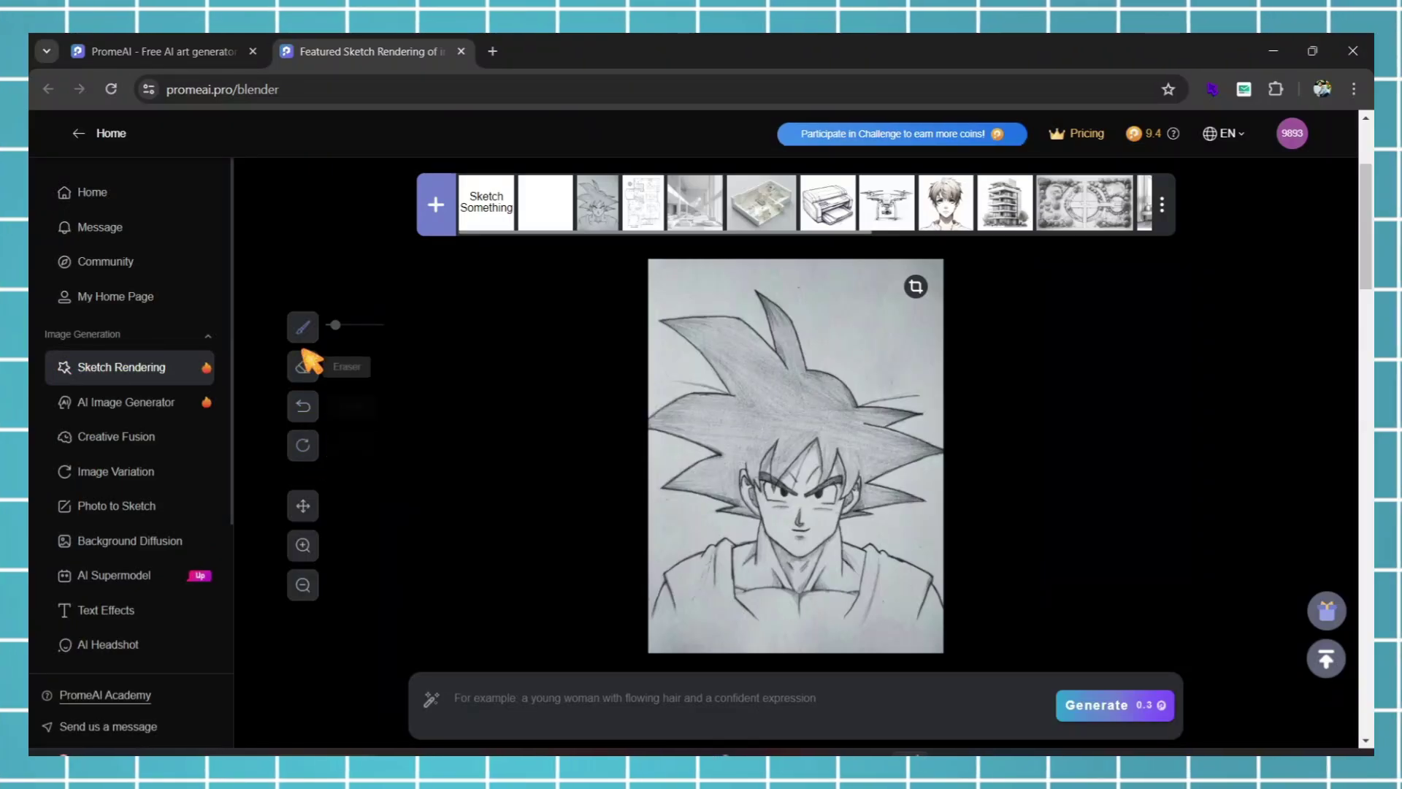
mouse_move(514, 706)
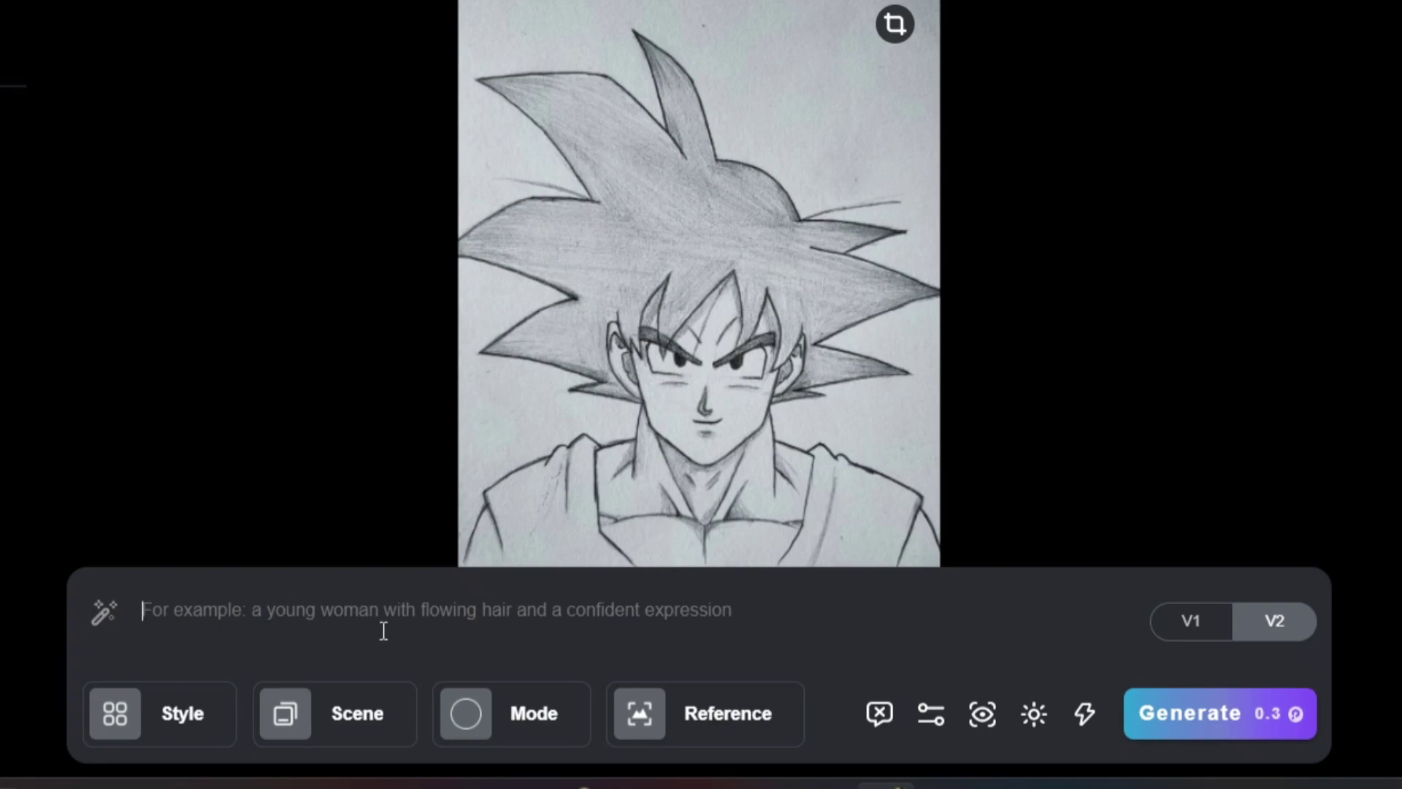
type("Create this sketch into an anime image")
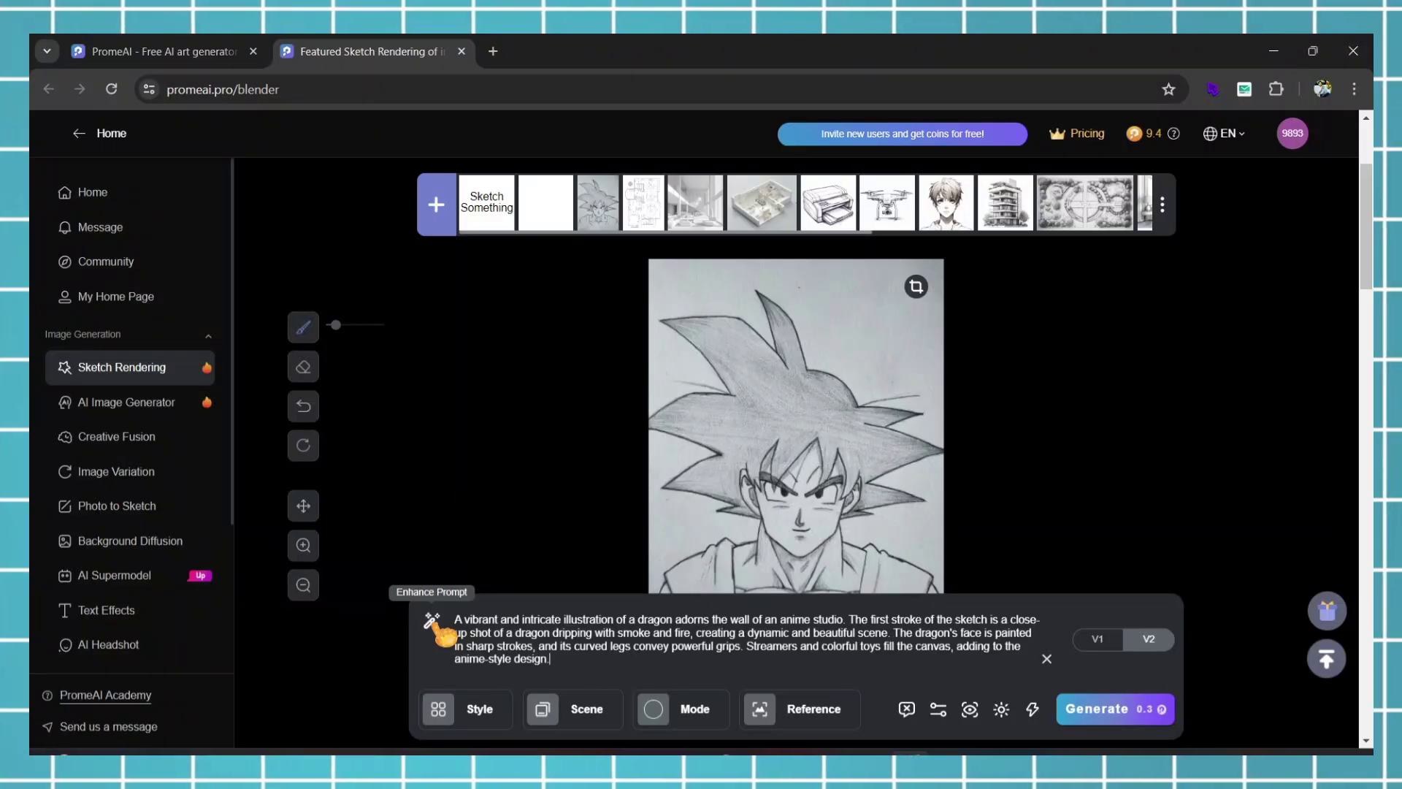
Enhance the prompt into a detailed black dragon description and bring up the style options.
left_click(435, 627)
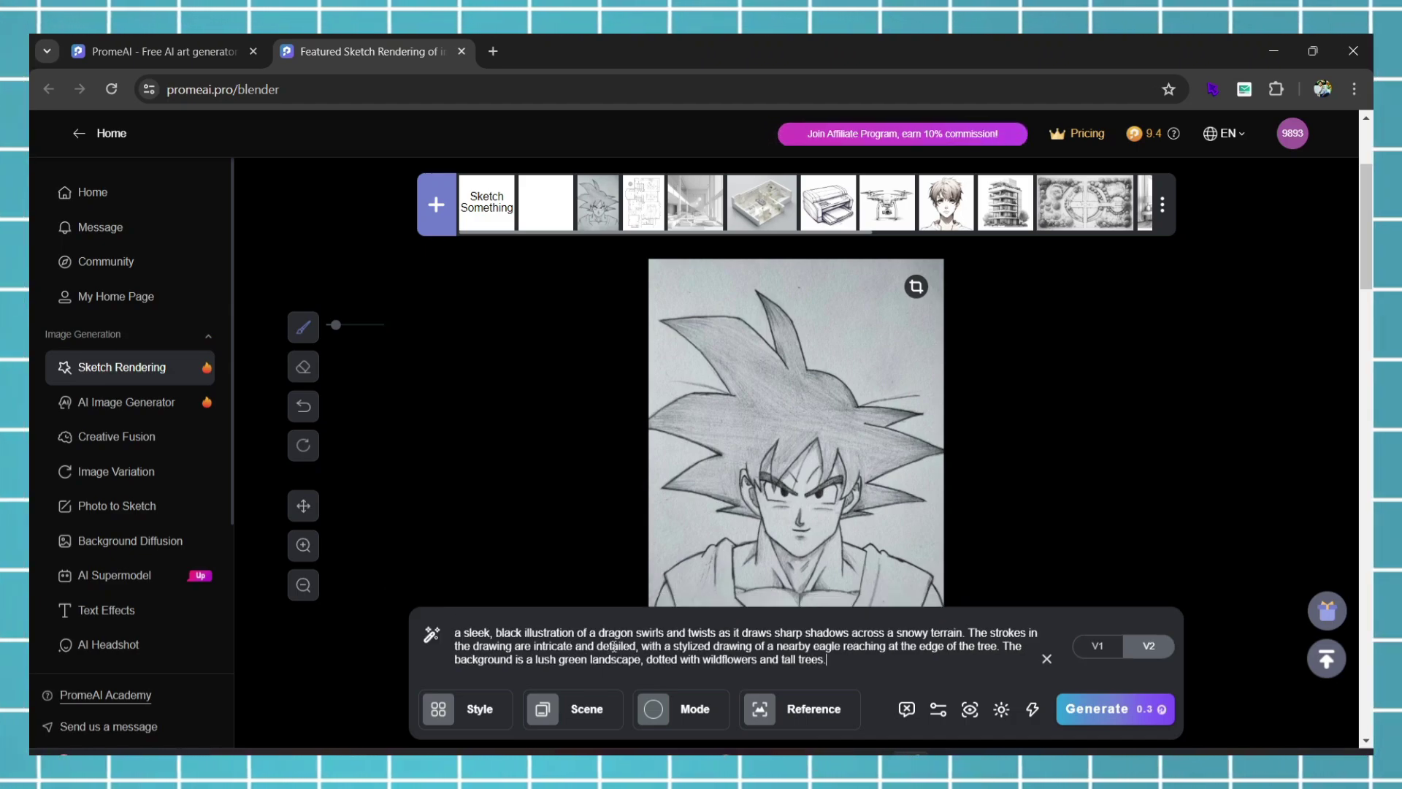
left_click(474, 712)
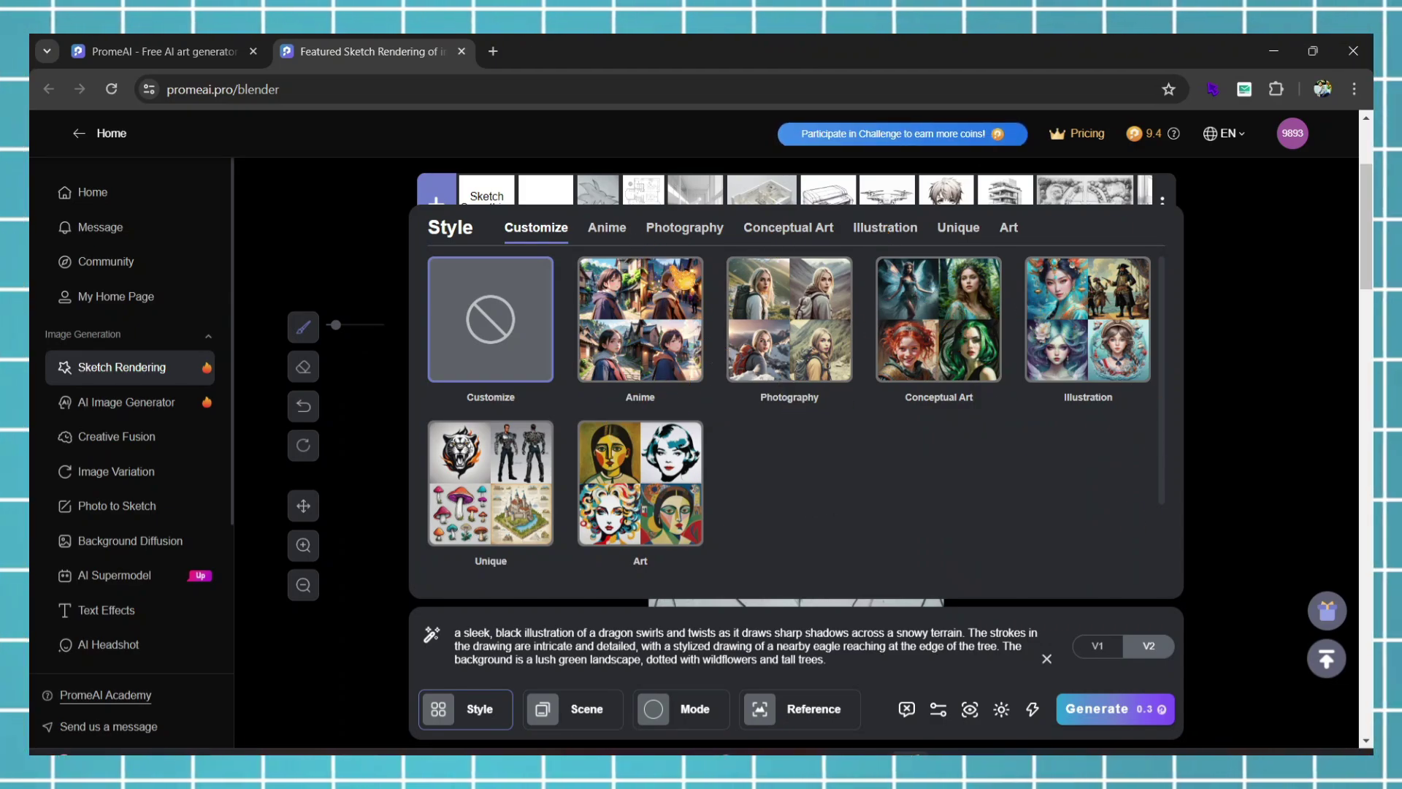
Set Anime Cartoon style, Man scene, Precision Concept mode and the uploaded sketch as reference.
left_click(607, 232)
left_click(905, 376)
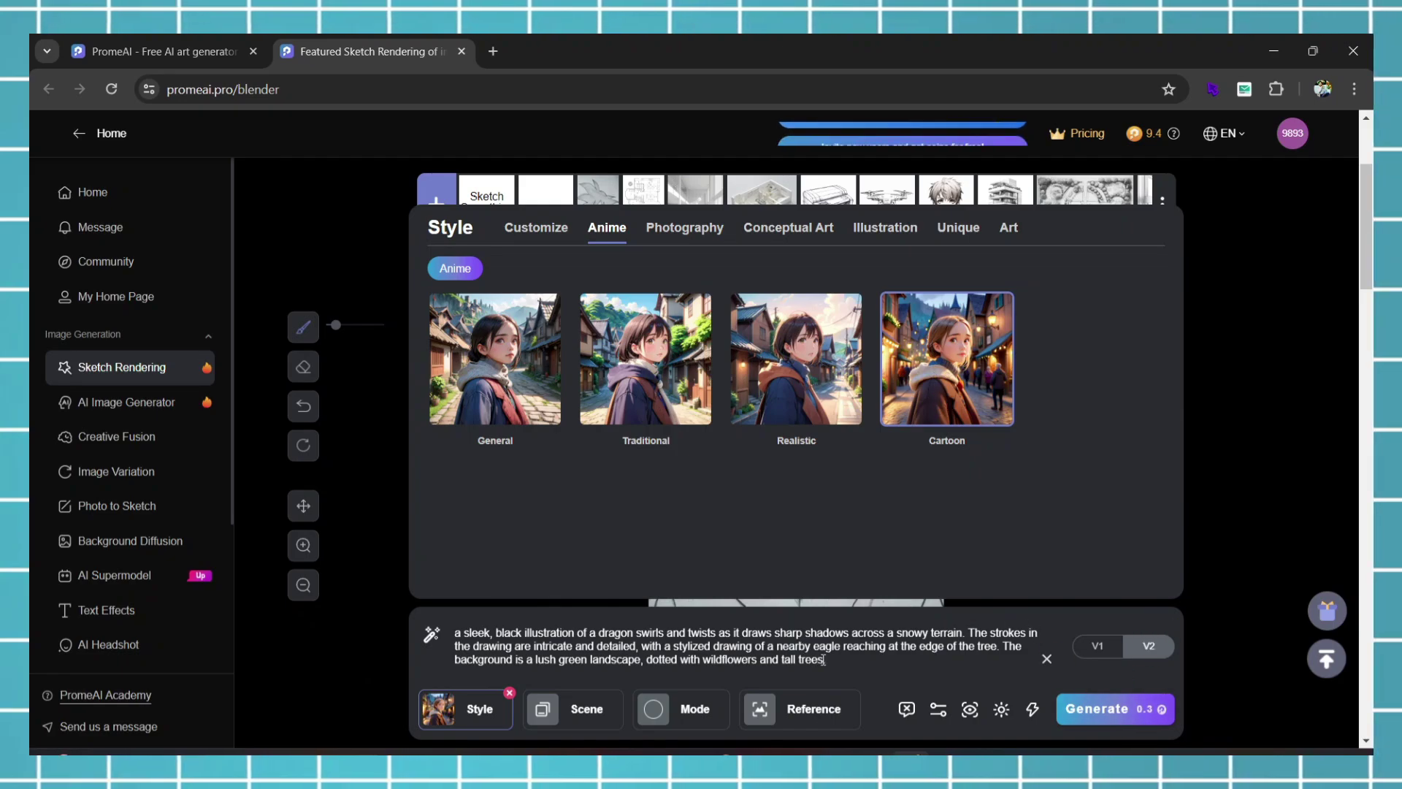
left_click(588, 710)
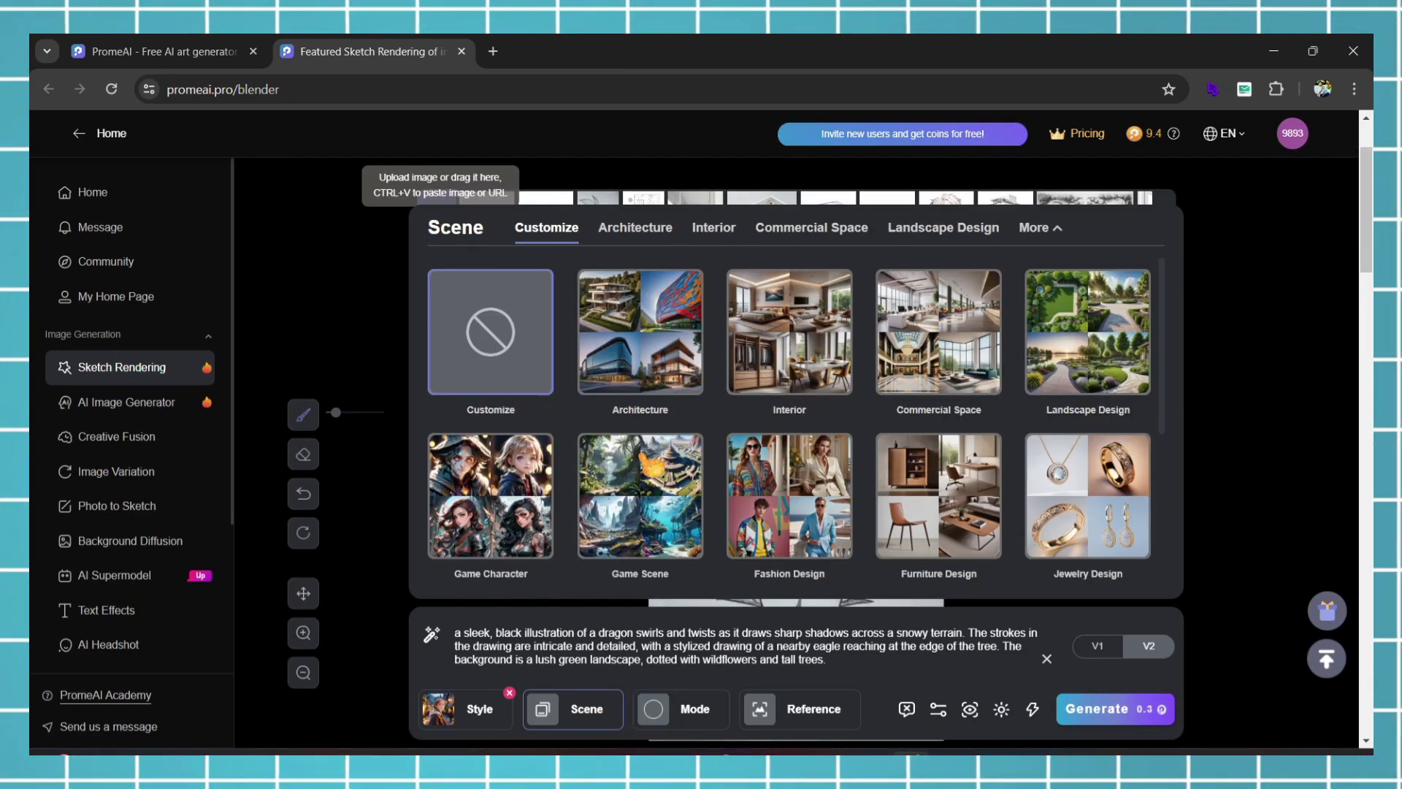
left_click(921, 419)
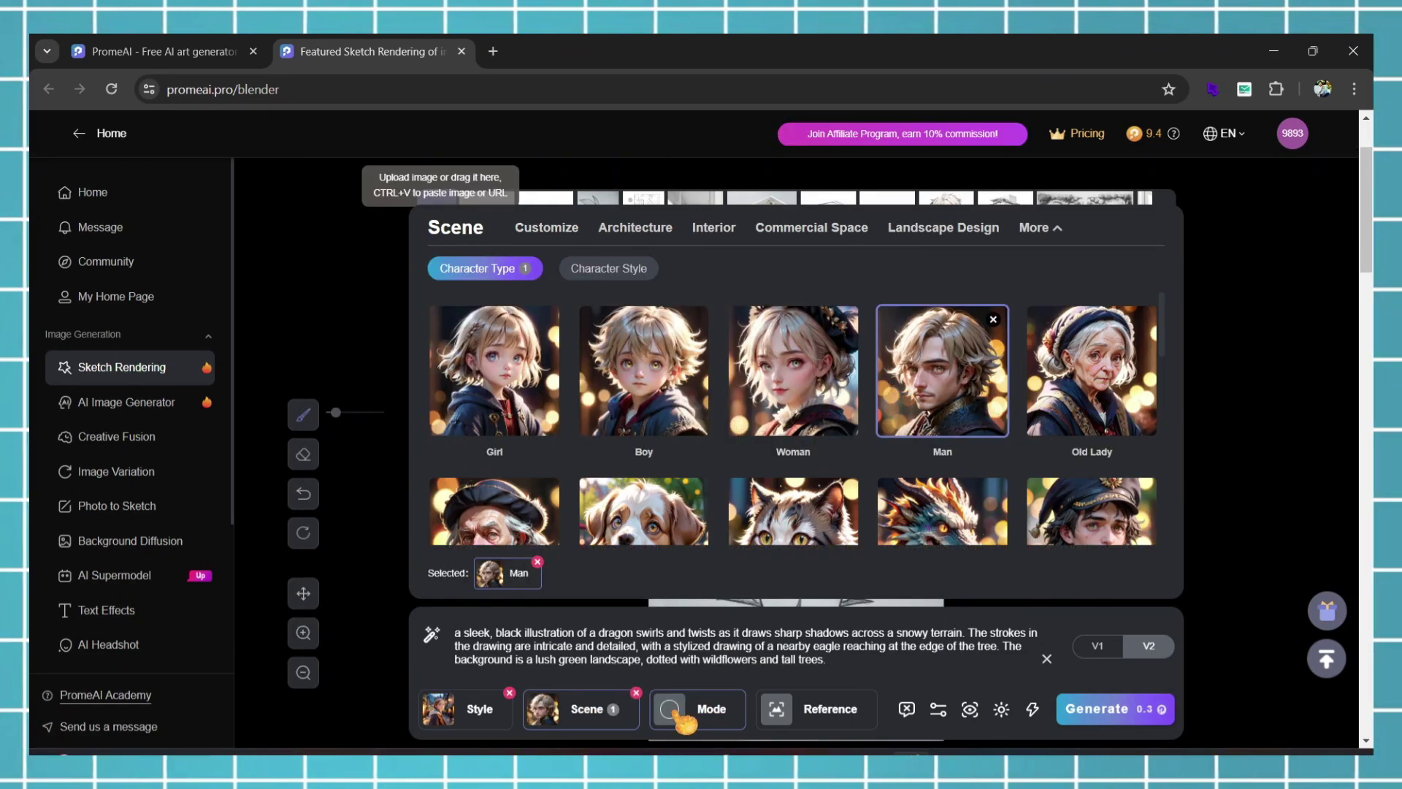
left_click(684, 712)
left_click(975, 355)
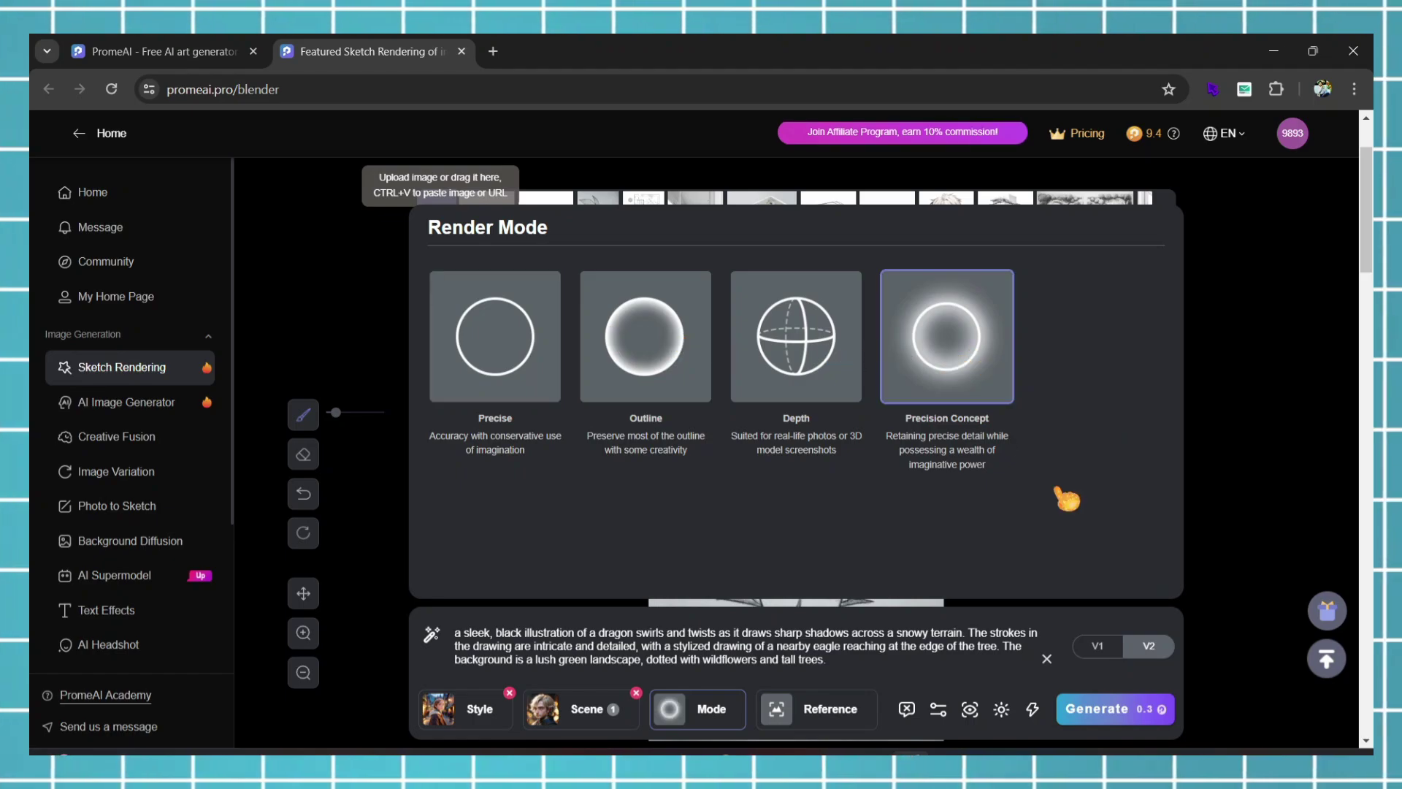
left_click(781, 721)
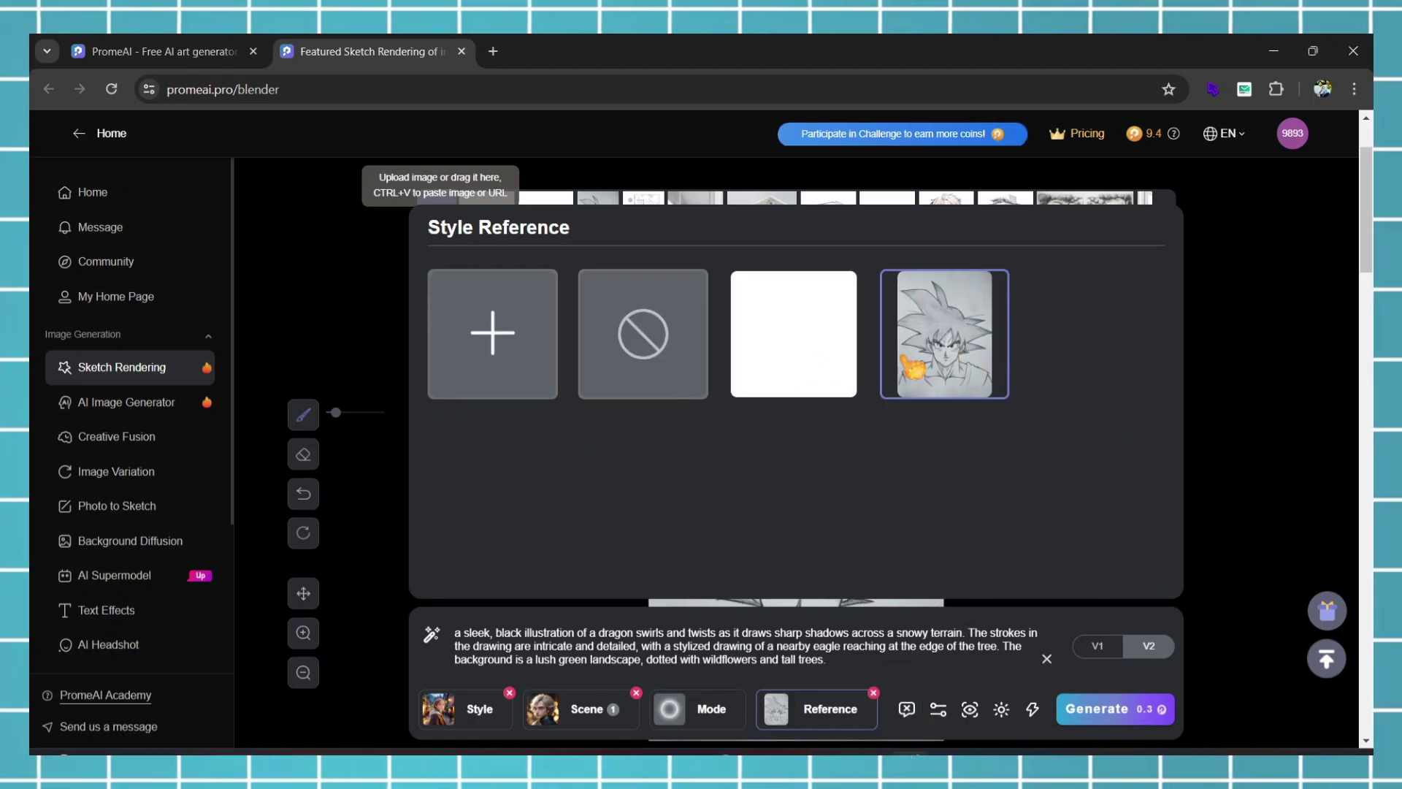
left_click(914, 674)
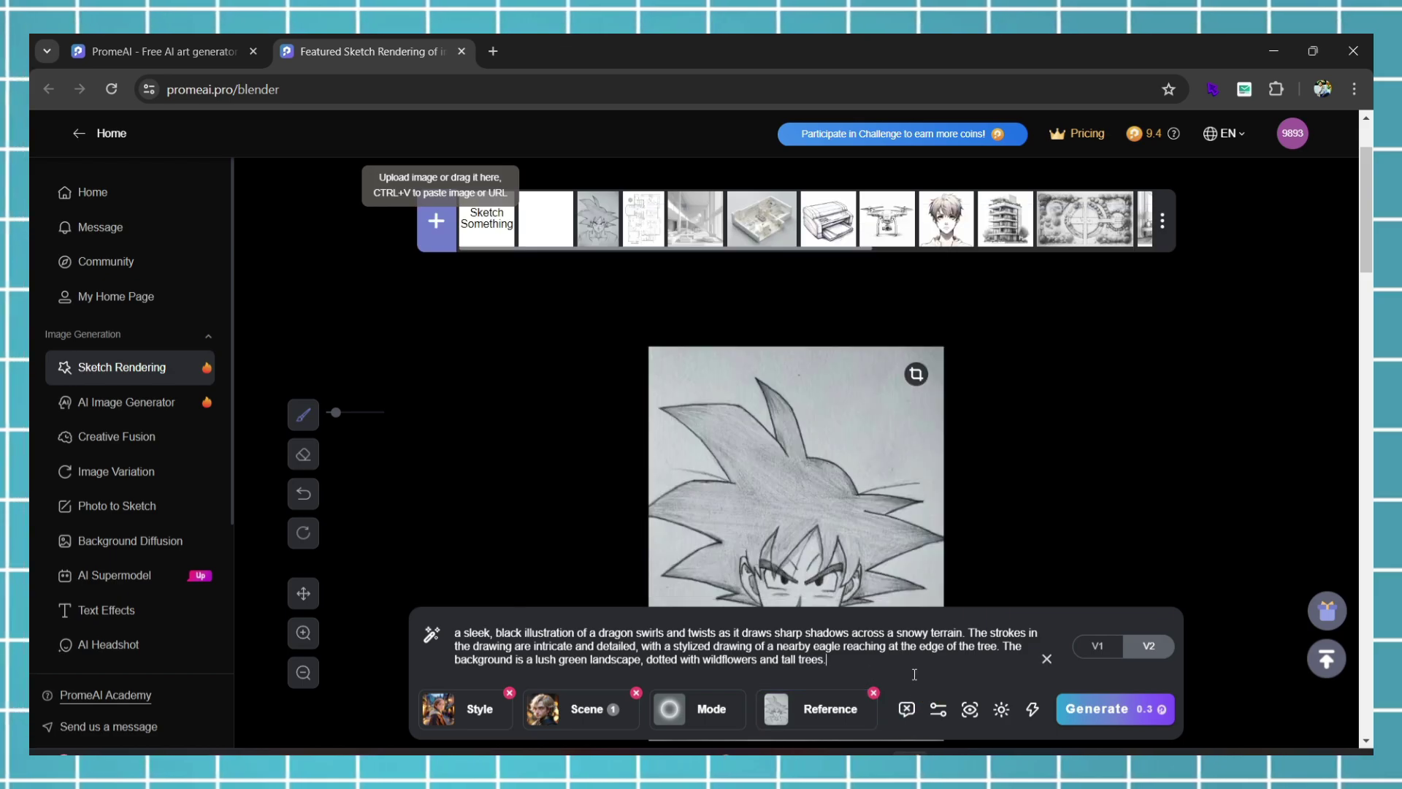
Review the Negative Prompt, Perspective and Lighting options, then scroll to the four anime renderings.
left_click(907, 712)
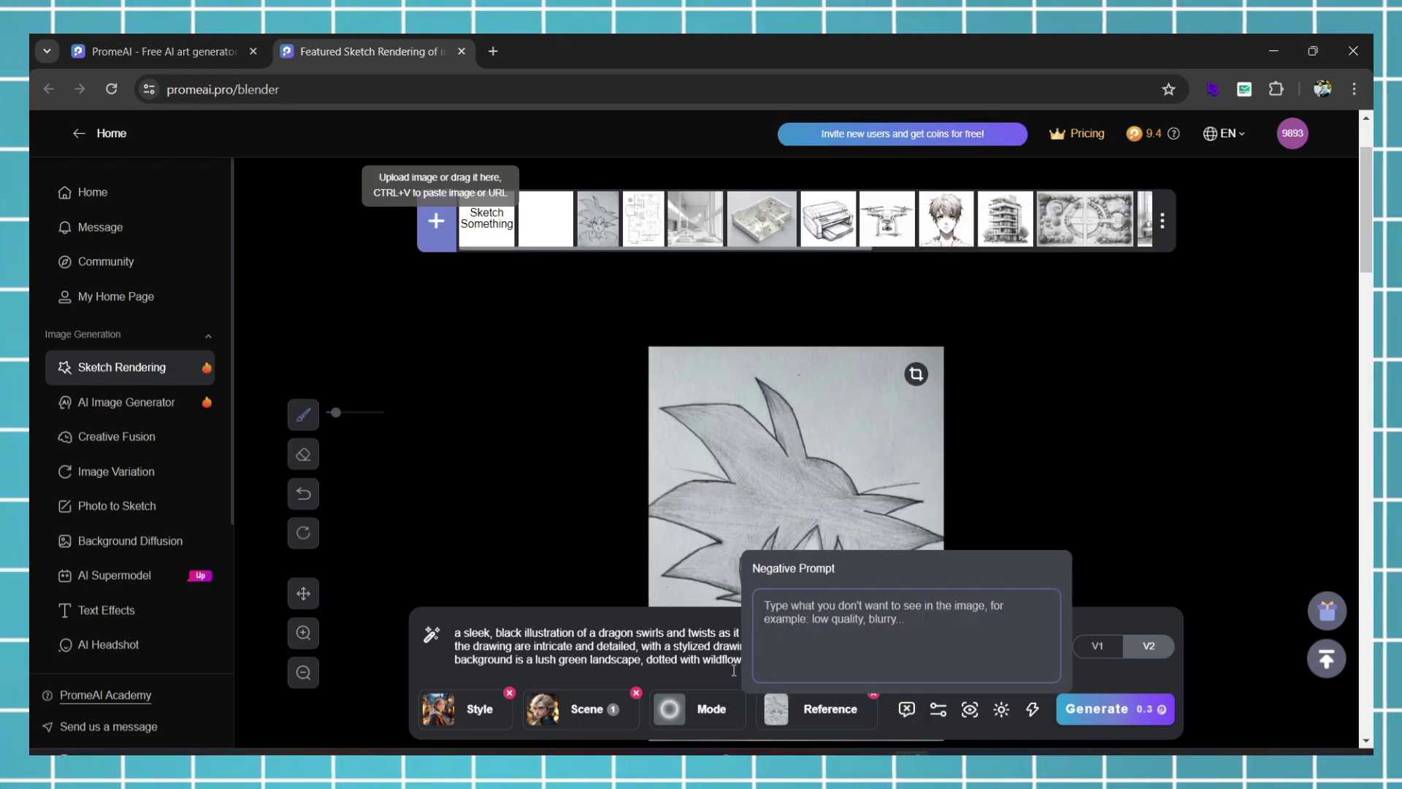
left_click(587, 708)
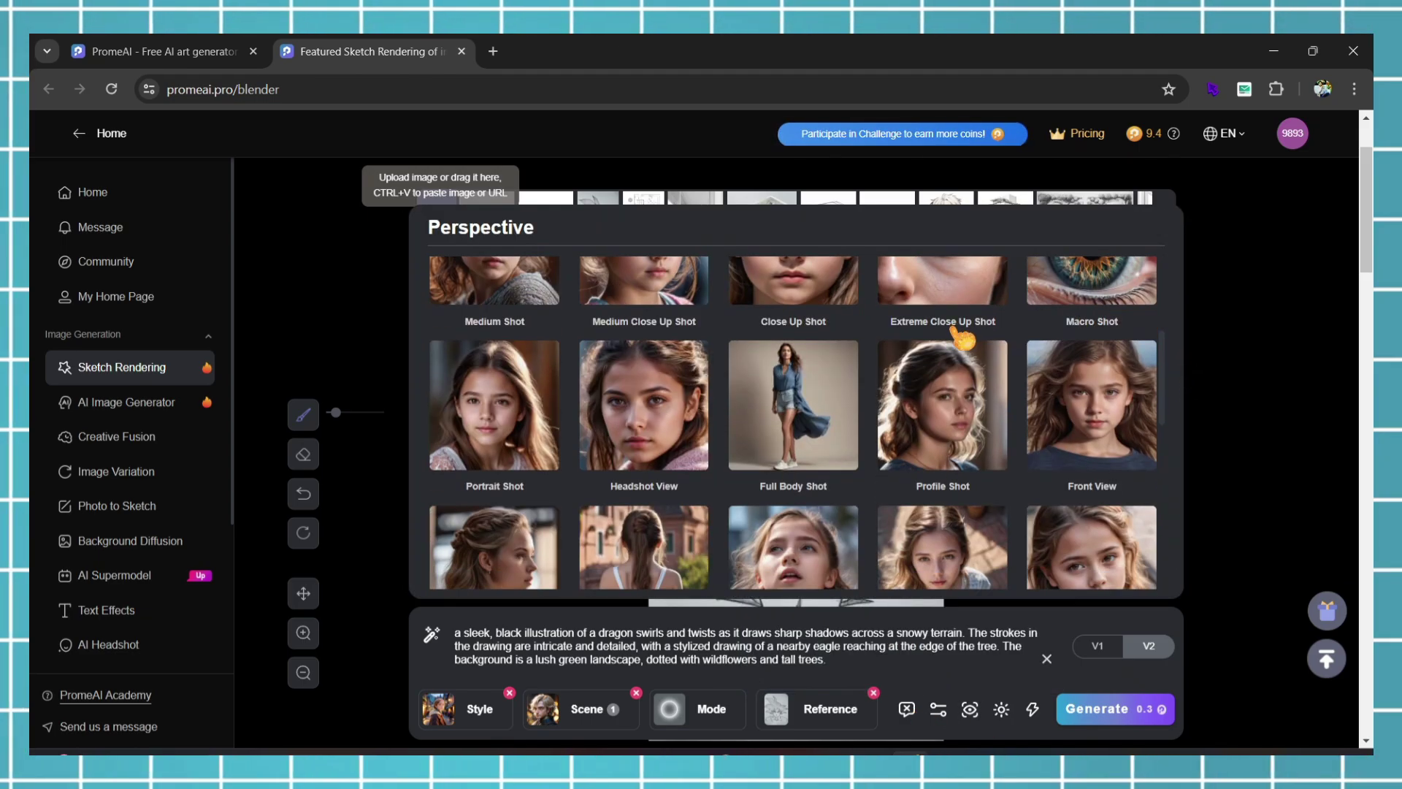
left_click(1001, 708)
scroll(657, 438, "down", 5)
scroll(867, 397, "down", 6)
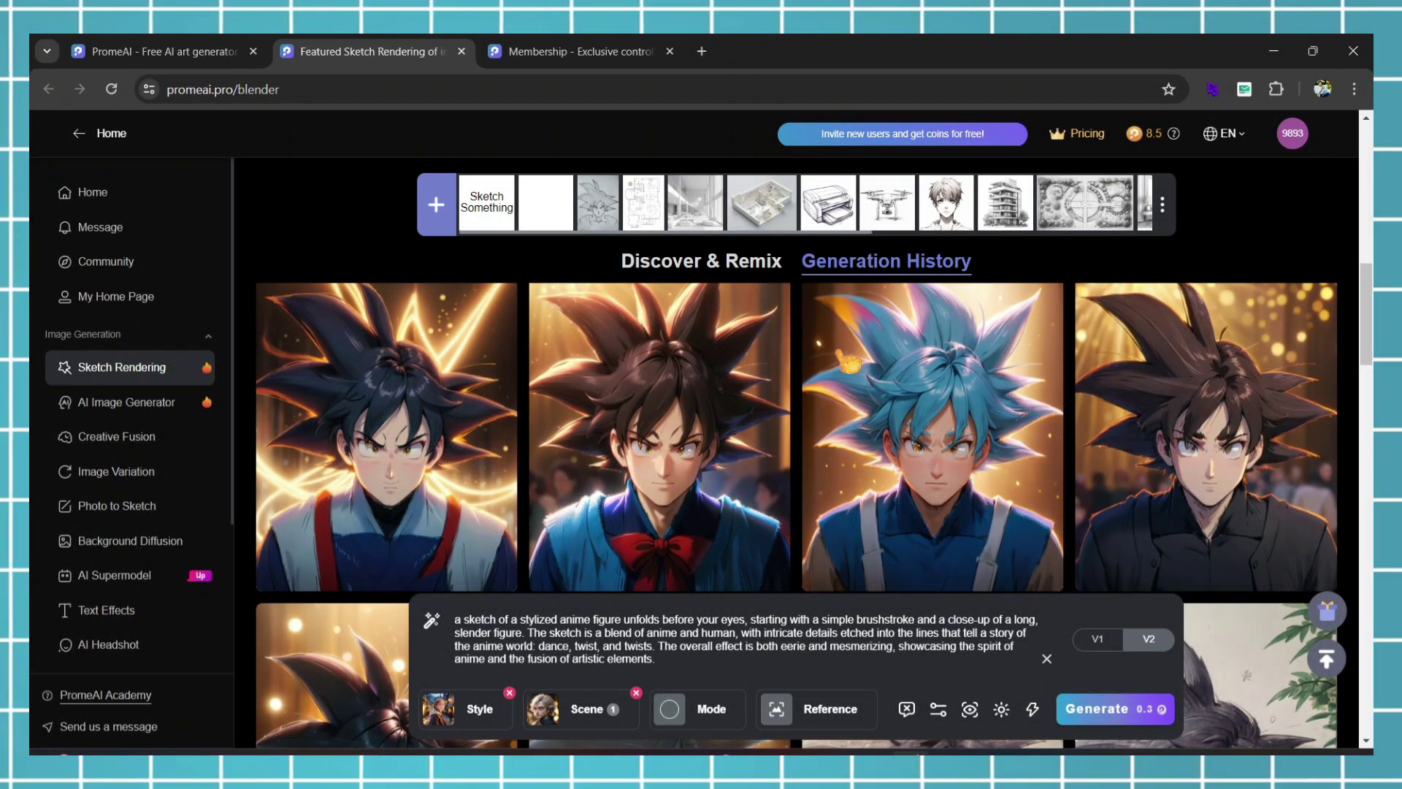
Preview the black-haired anime result, then close the Sketch Rendering tab.
mouse_move(907, 428)
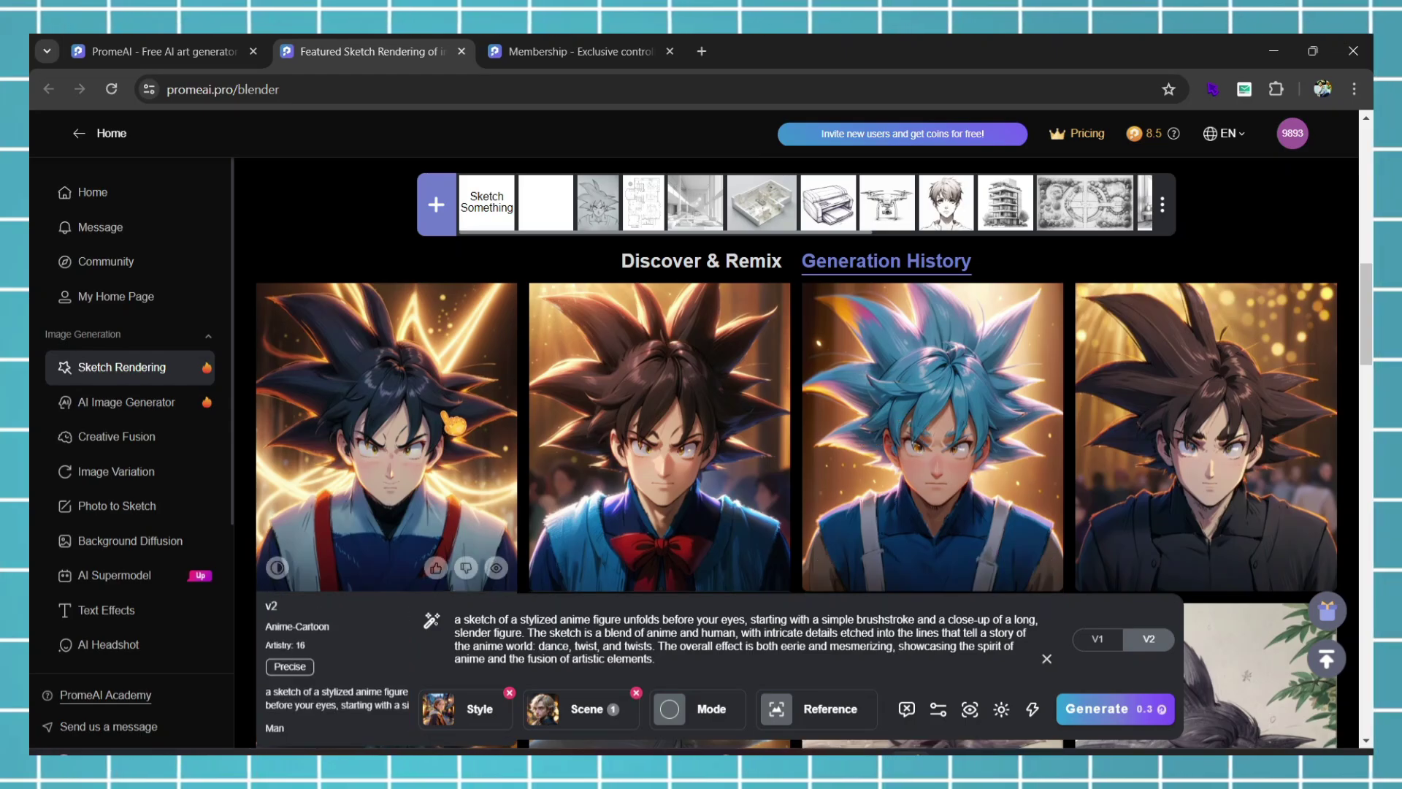
left_click(475, 491)
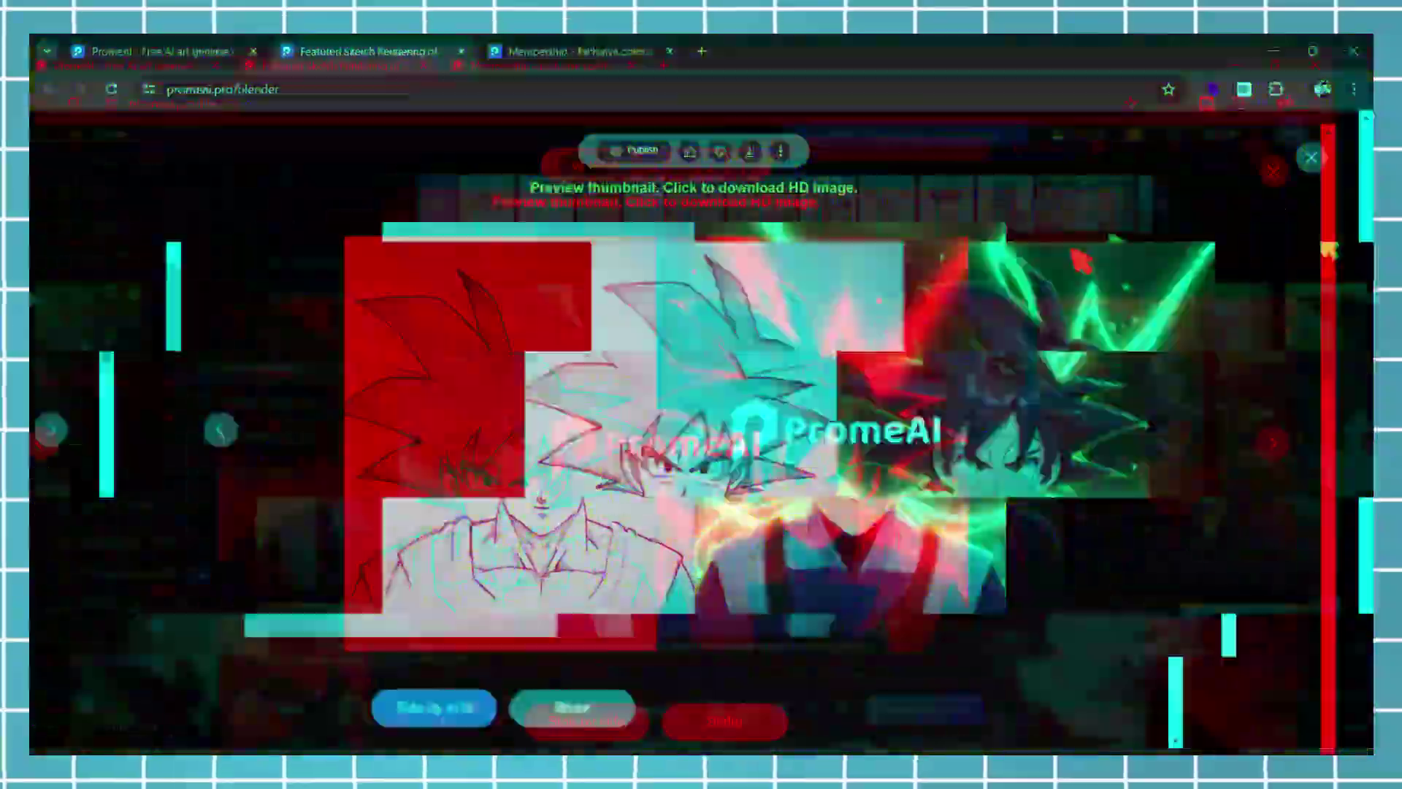
left_click(461, 51)
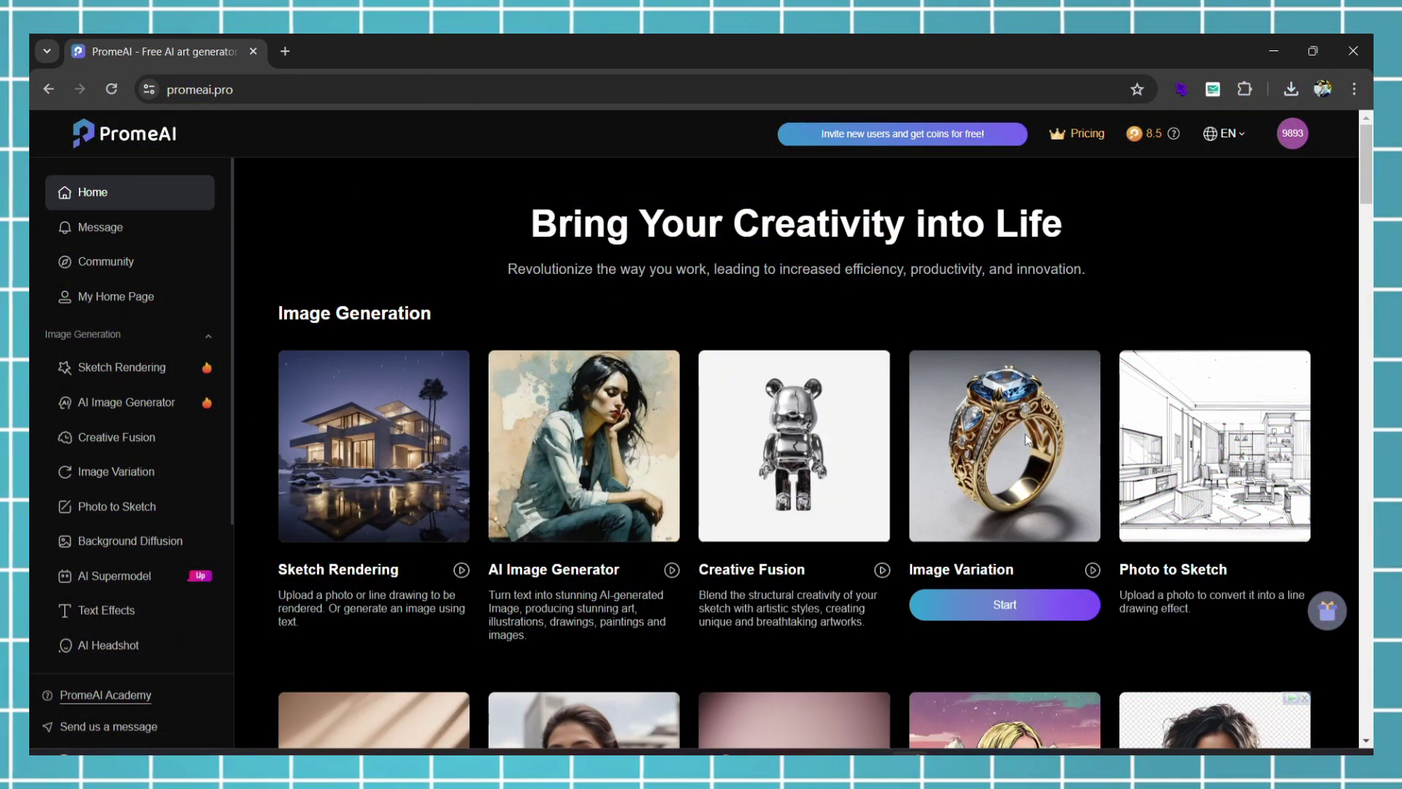
Generate 'vintage background' variations of the white building sample and compare the first with the original.
left_click(1027, 439)
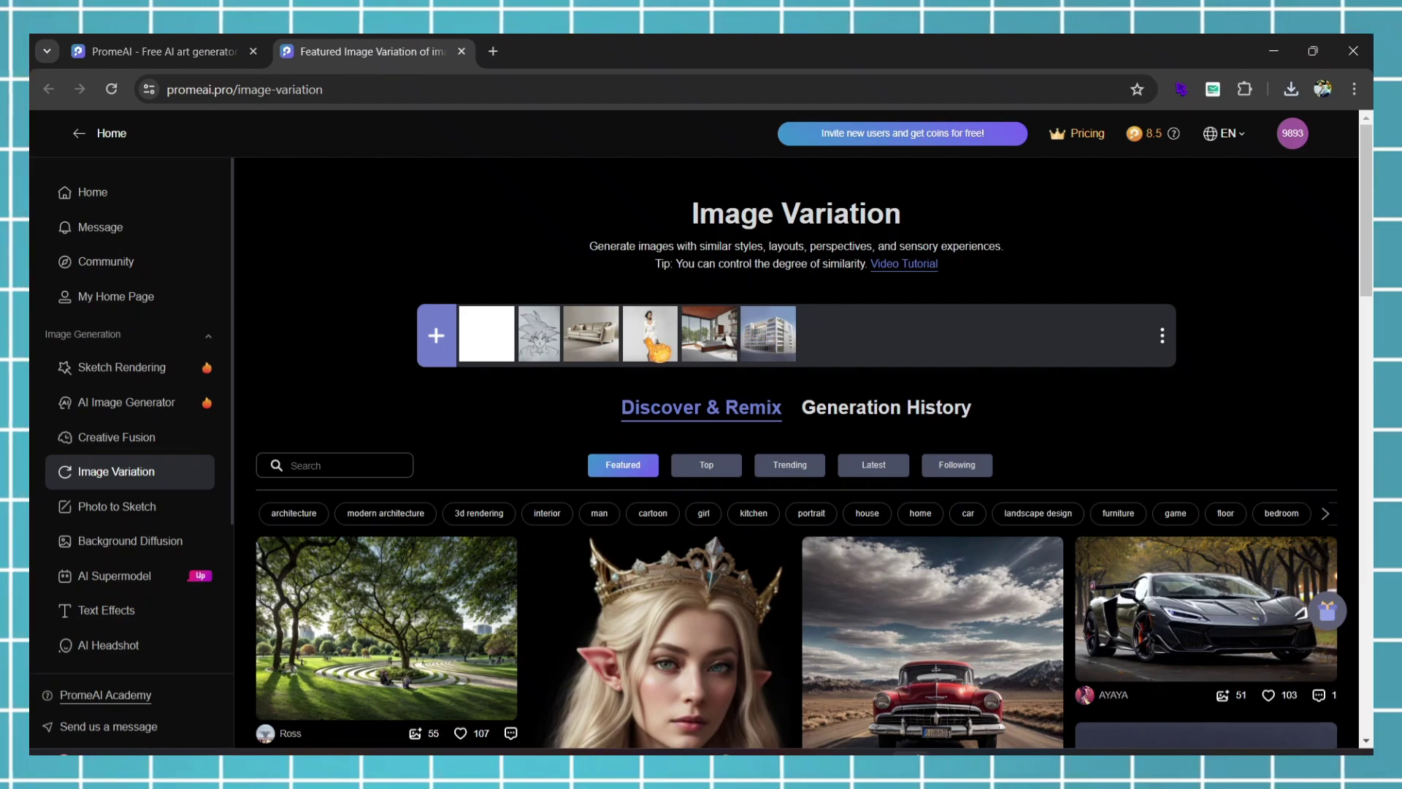
left_click(652, 347)
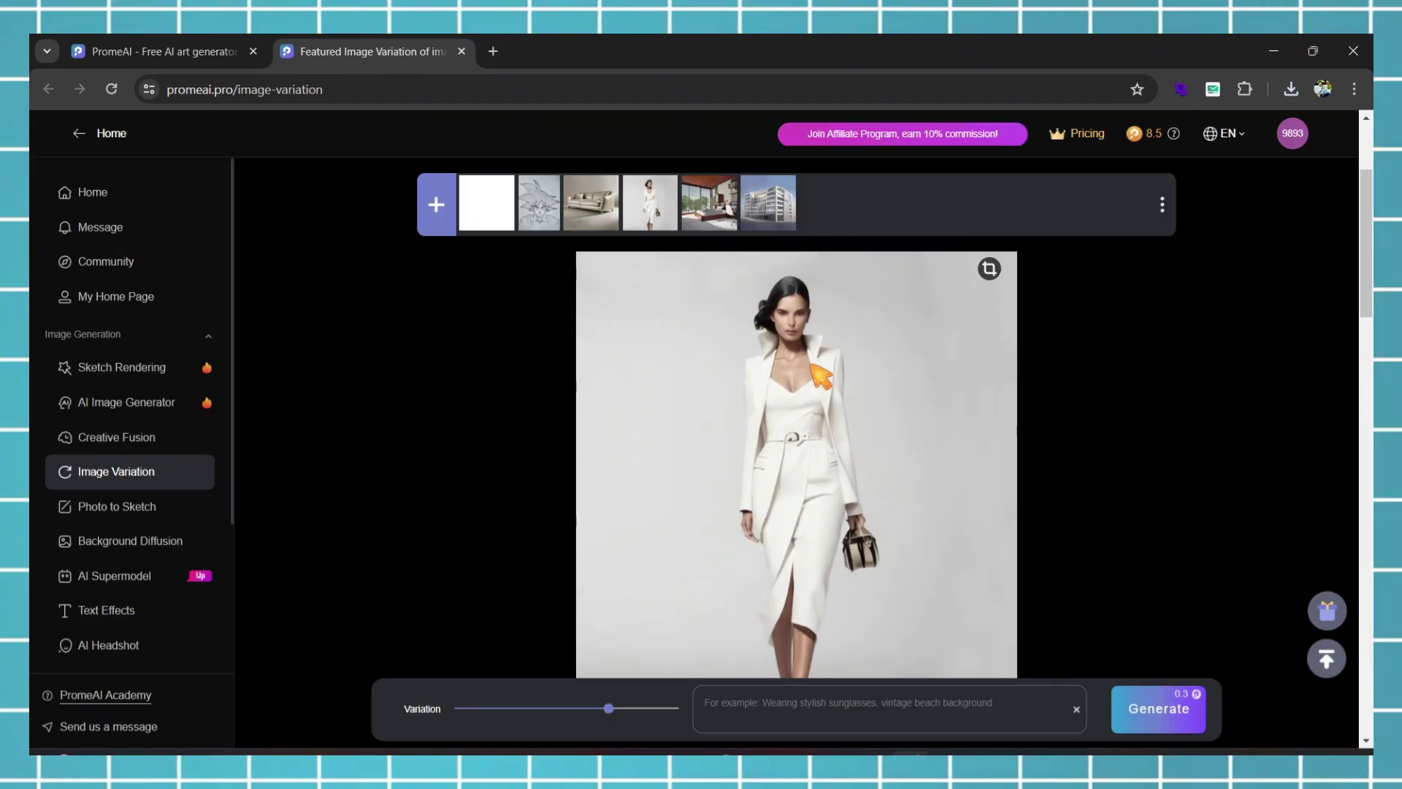
scroll(818, 374, "up", 2)
left_click(776, 294)
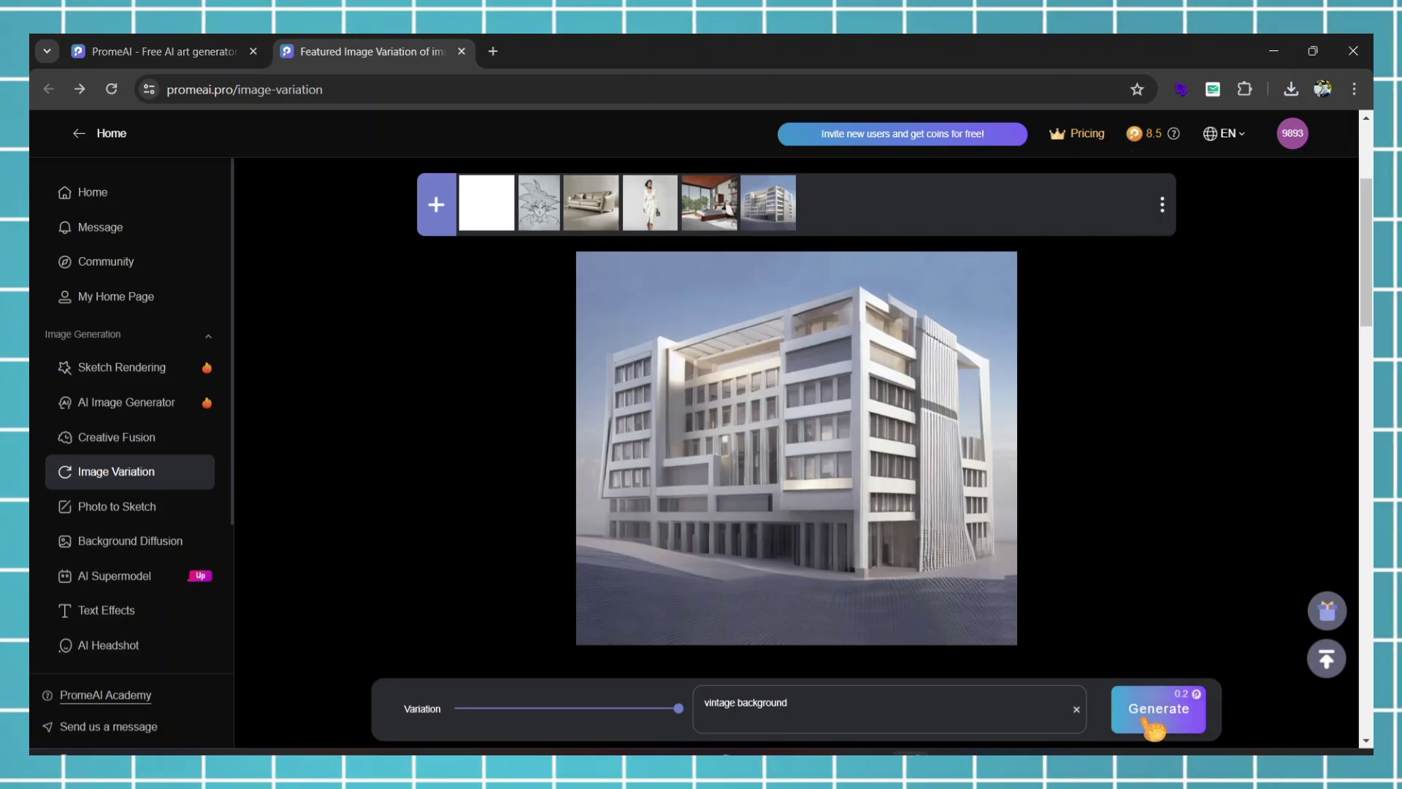
left_click(1153, 726)
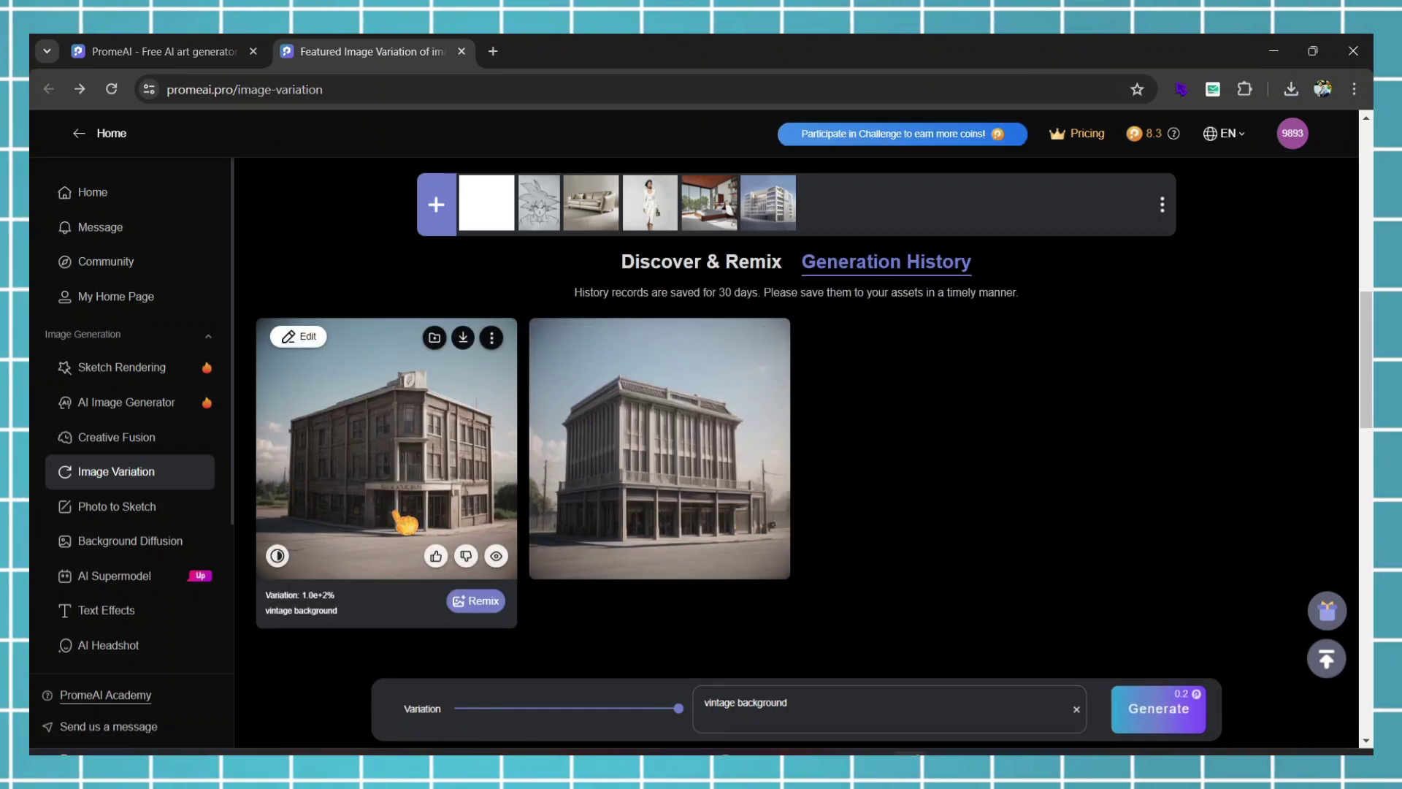
left_click(400, 521)
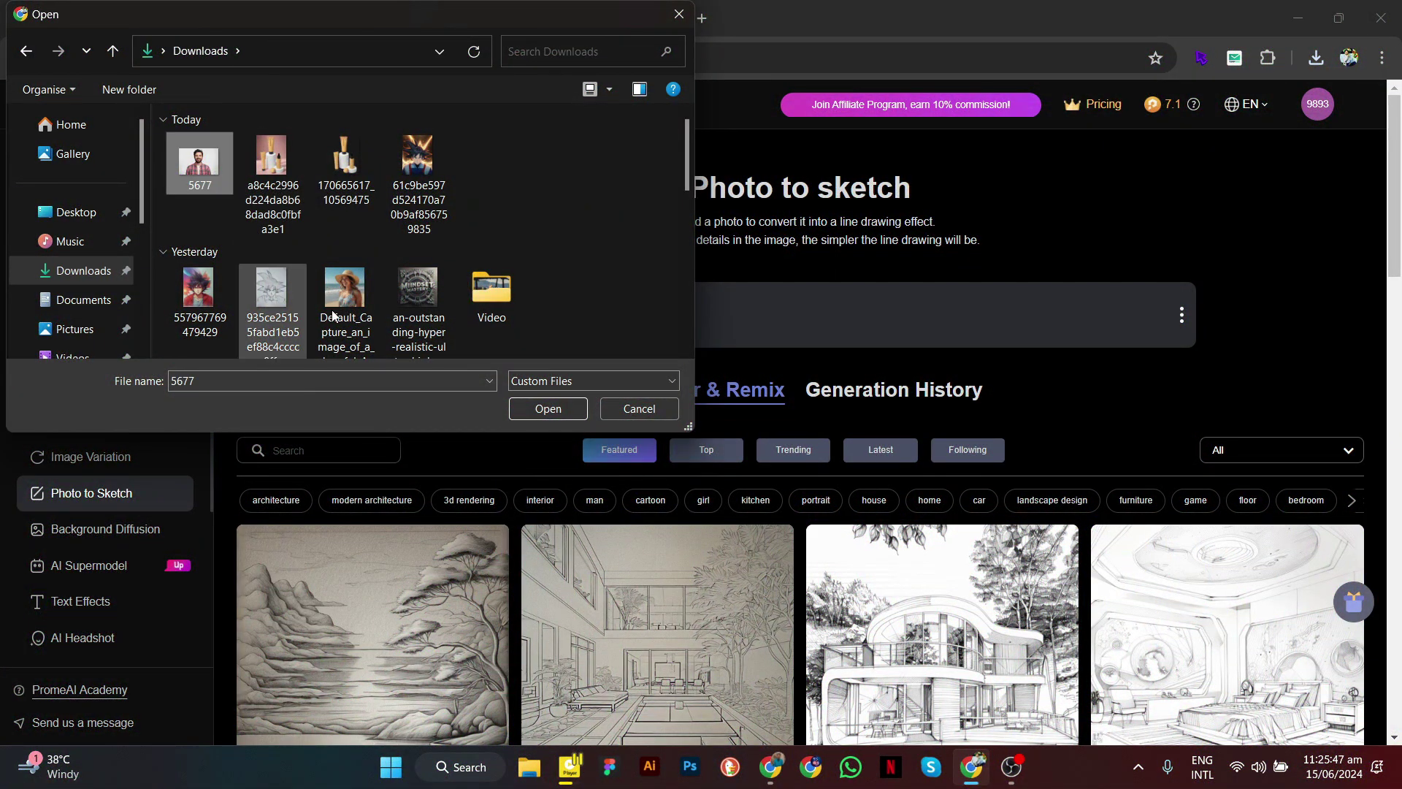
Upload the bearded man's photo and choose the Design Sketch > Character Sketch style.
left_click(548, 408)
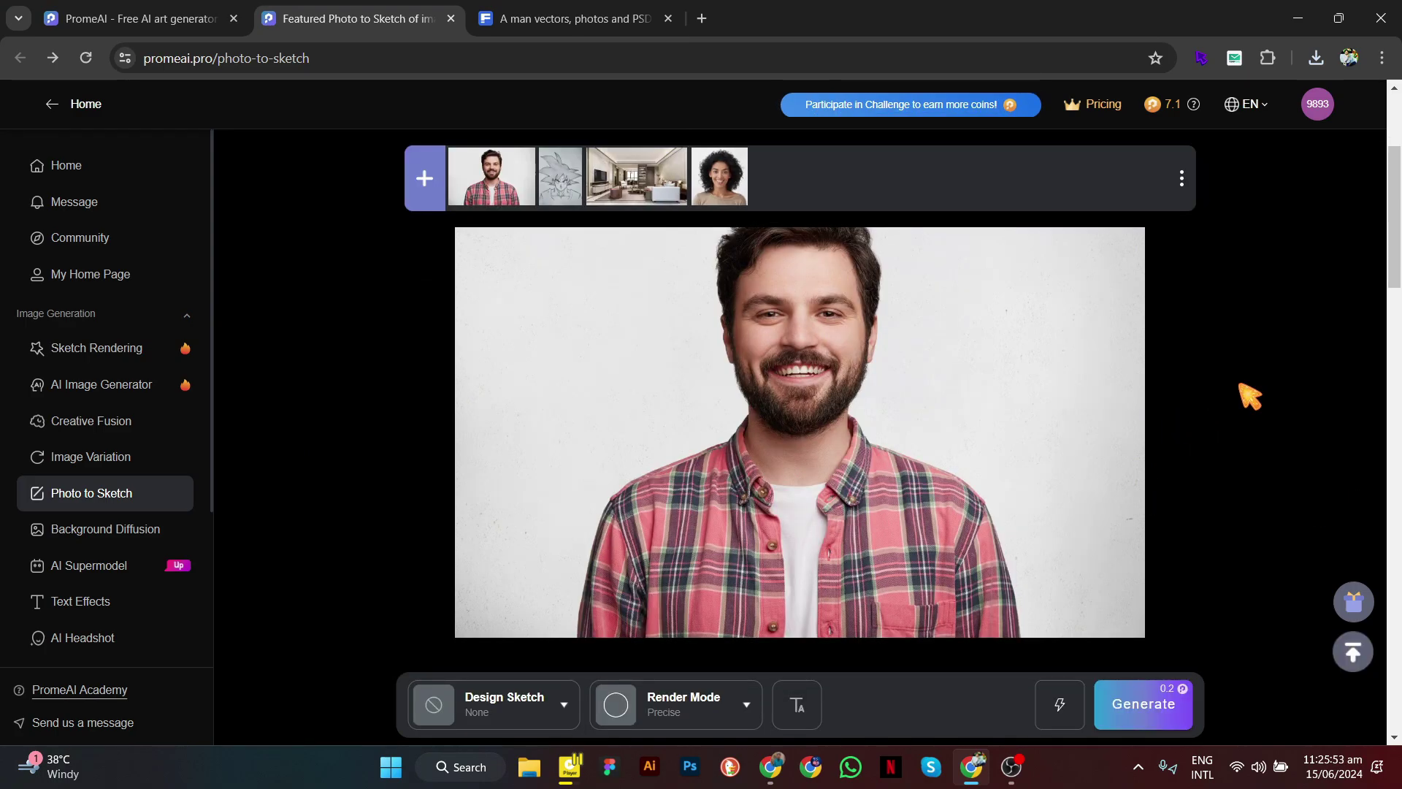
left_click(491, 697)
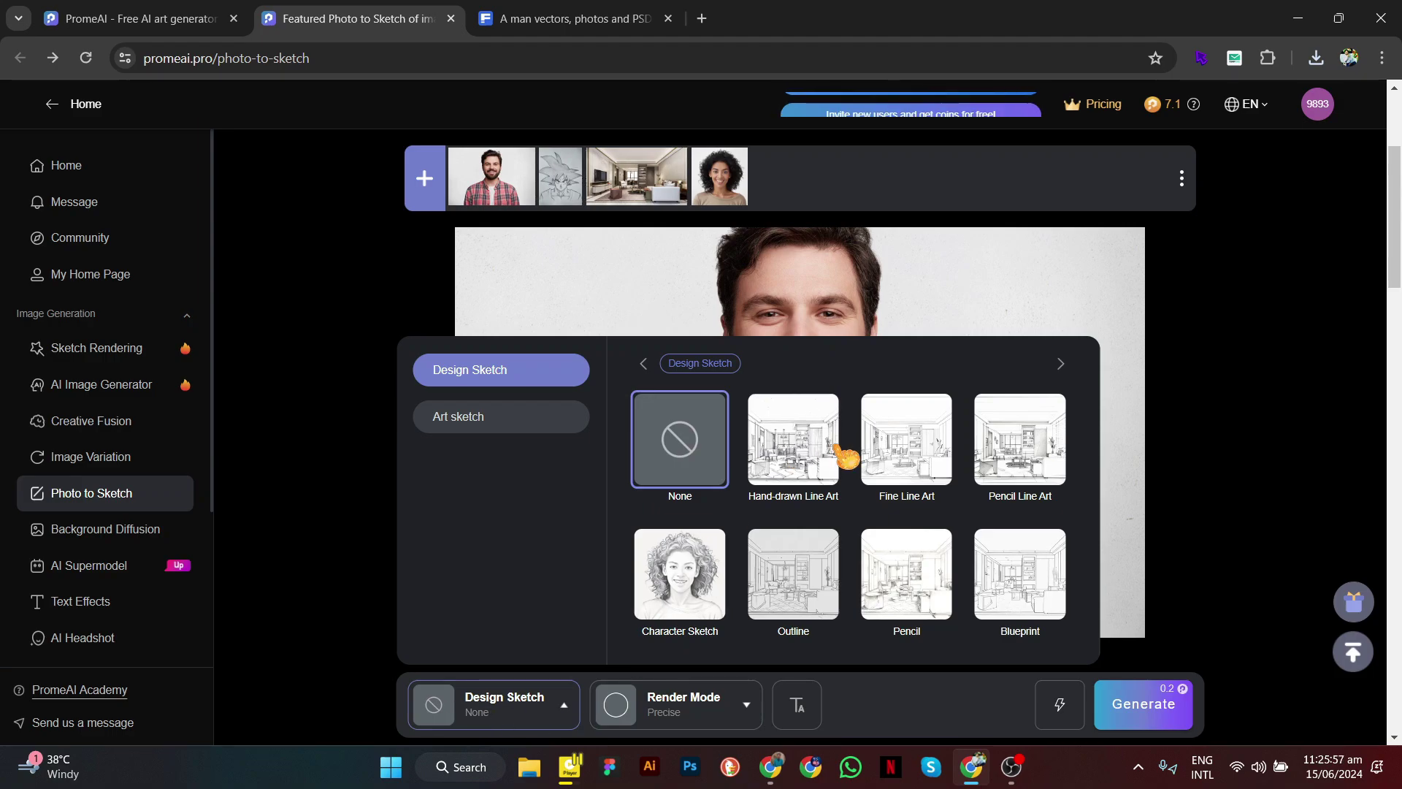
mouse_move(932, 532)
scroll(839, 548, "down", 1)
scroll(935, 574, "up", 1)
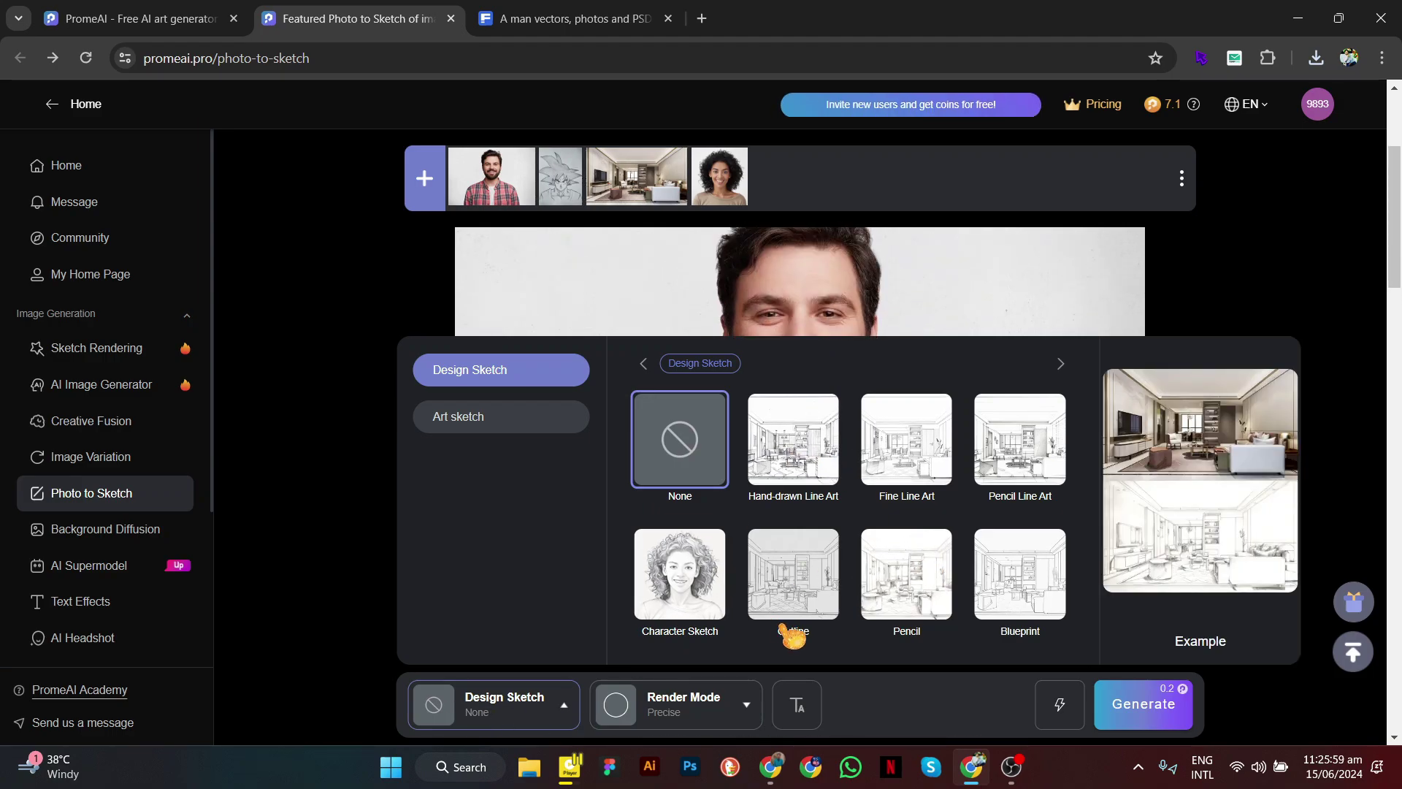
left_click(552, 427)
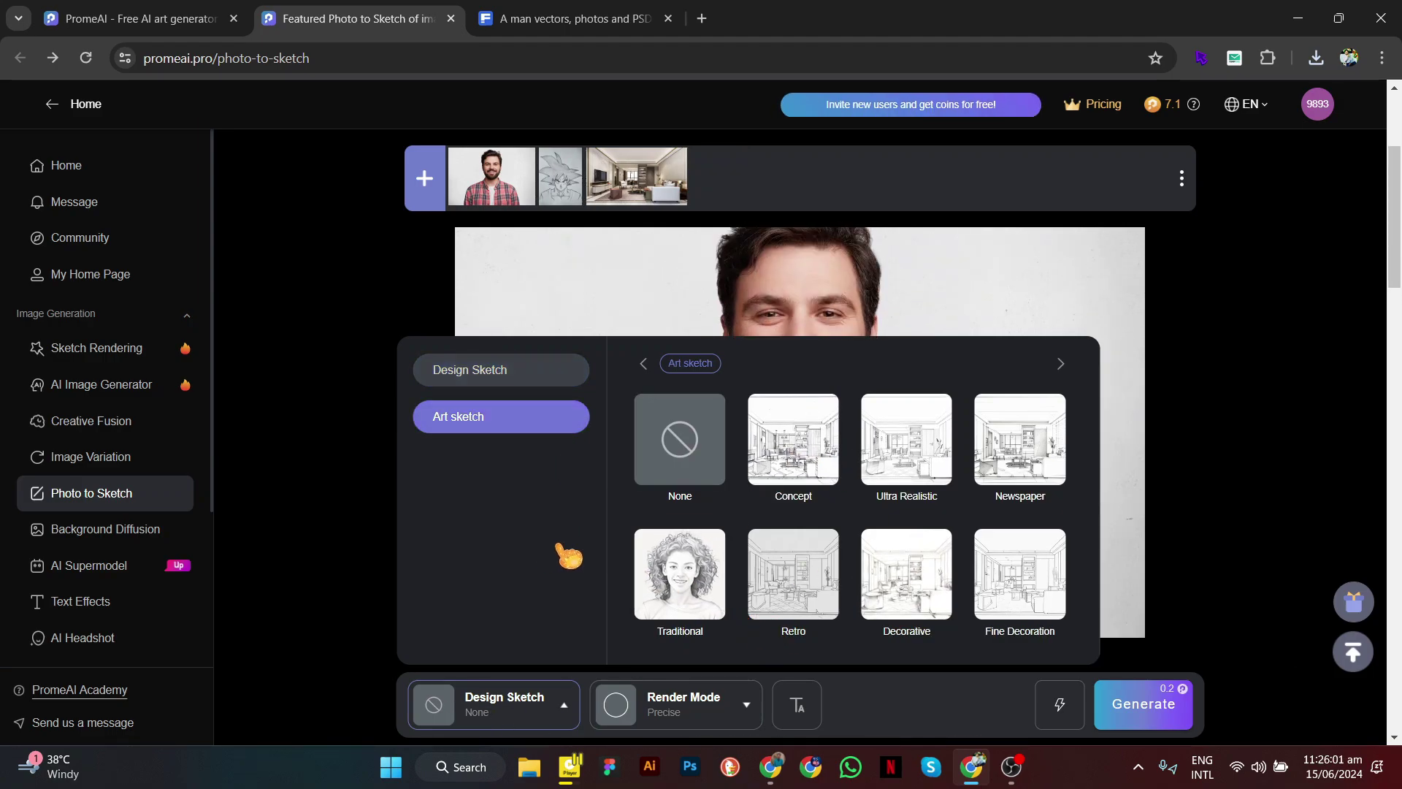
left_click(500, 370)
left_click(679, 573)
Generate the Character Sketch drawings, delete an old history card, and preview the first sketch.
left_click(816, 707)
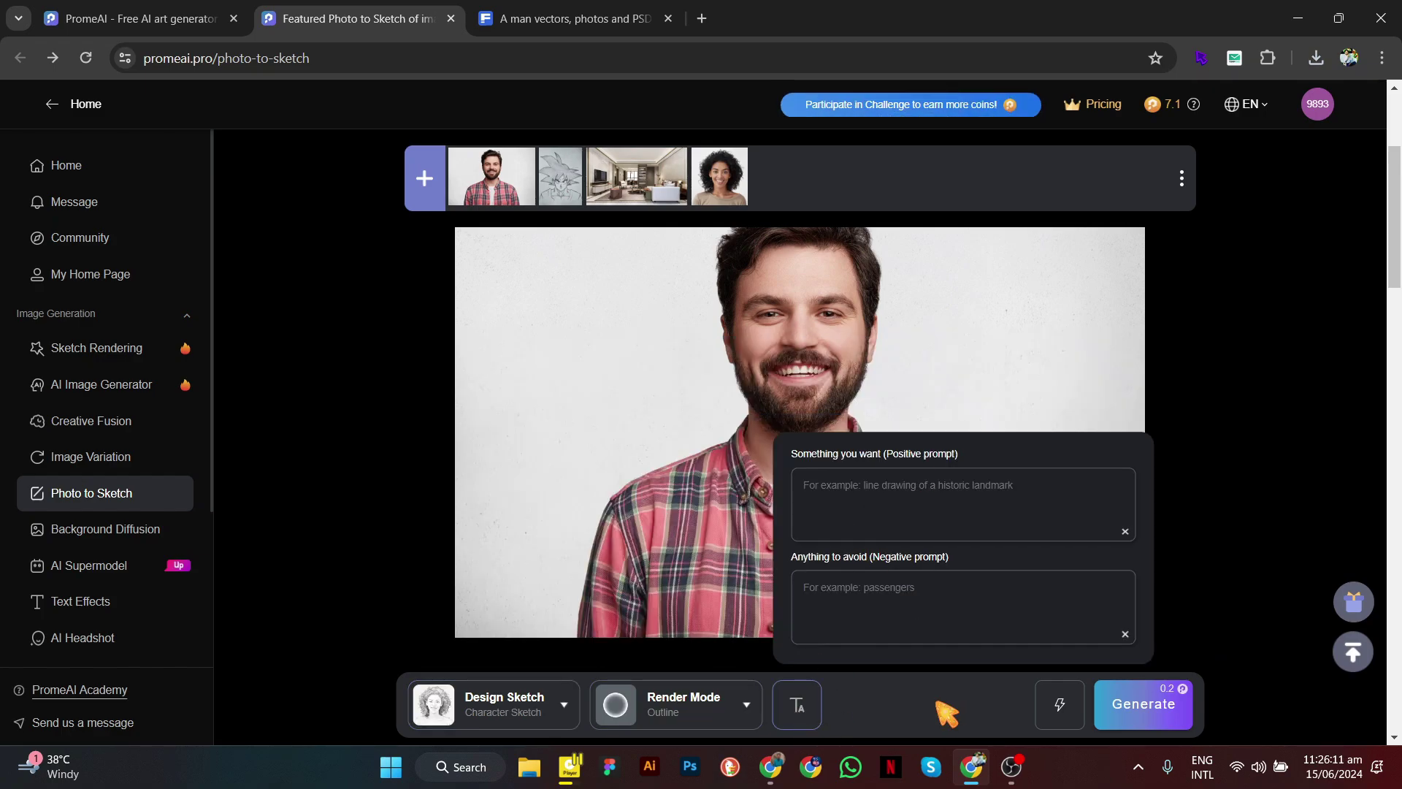
left_click(1144, 703)
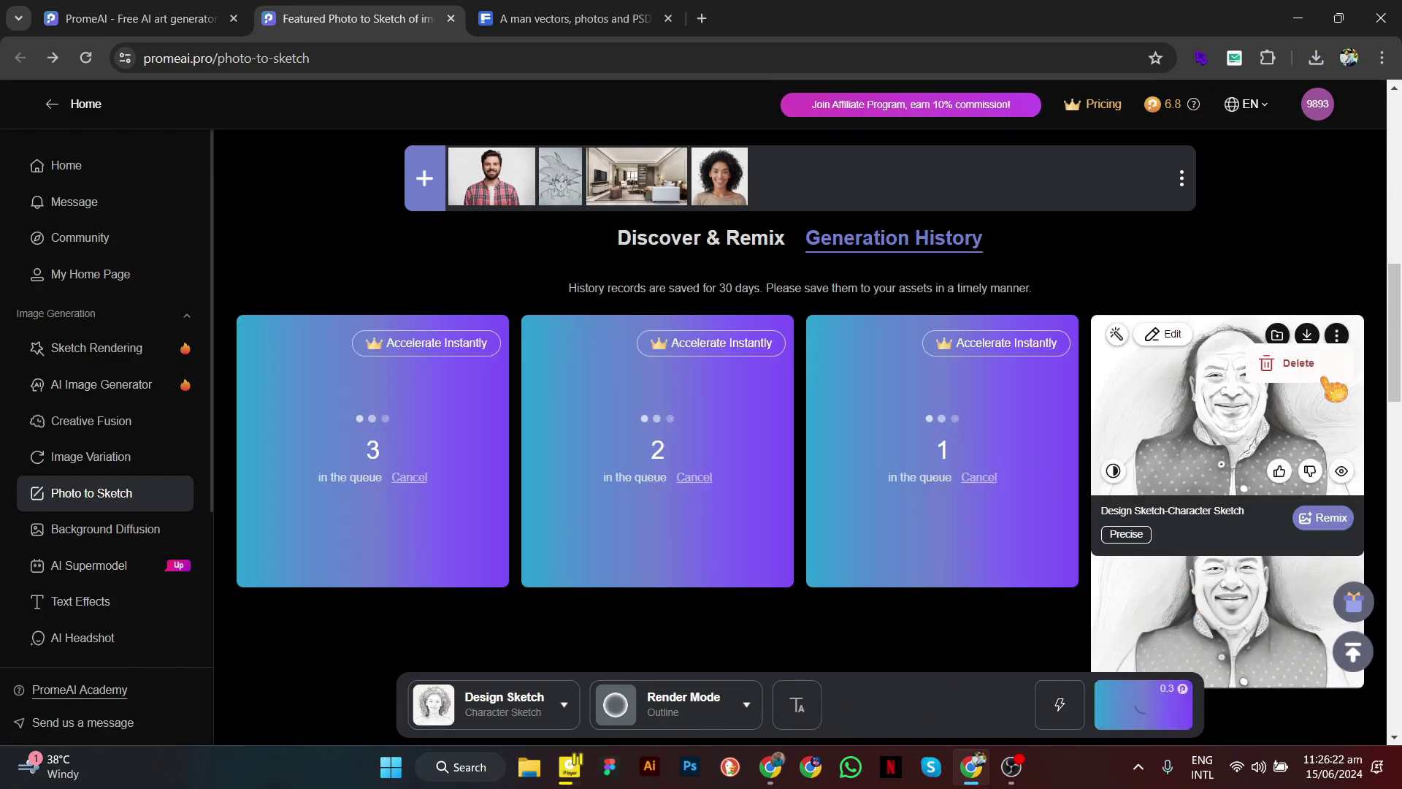
left_click(1307, 365)
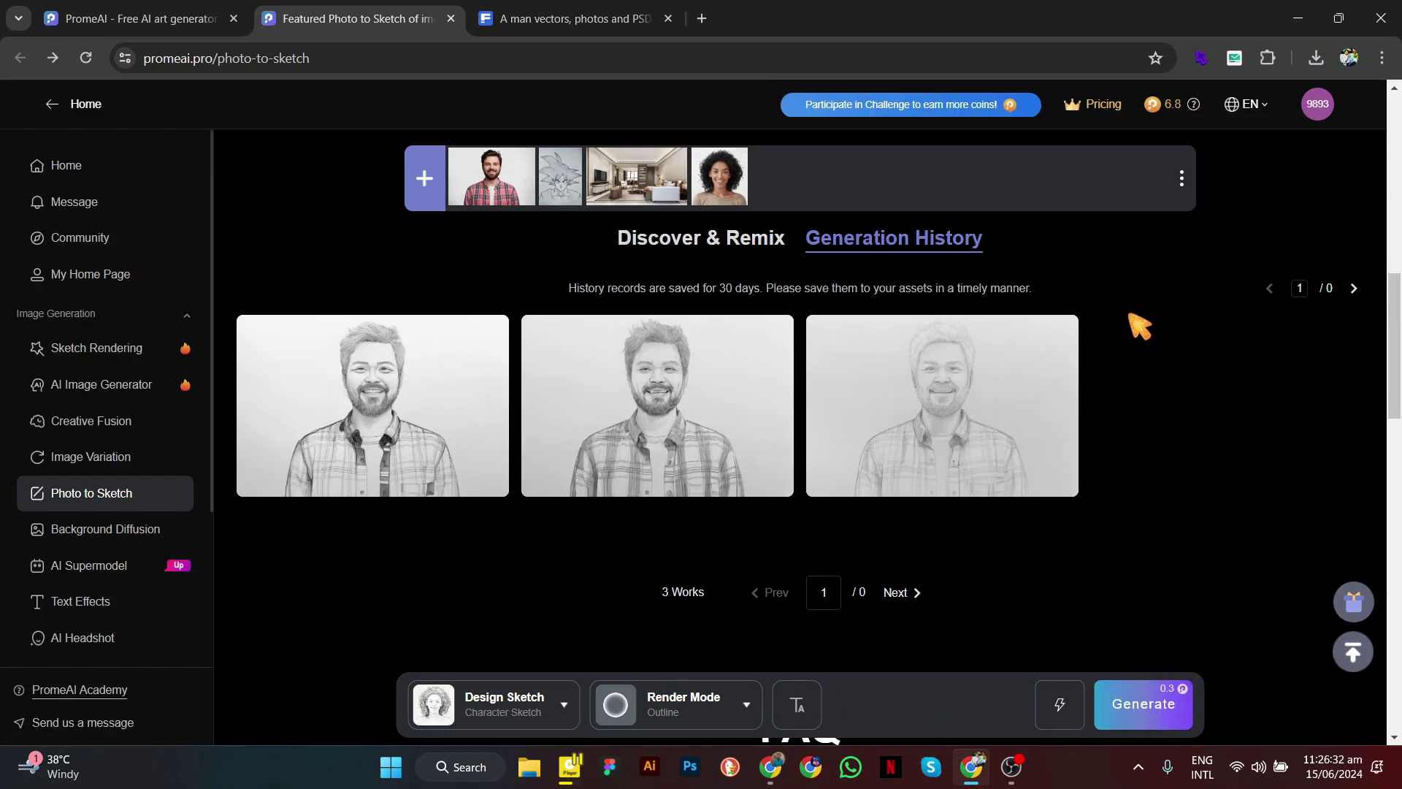
left_click(376, 400)
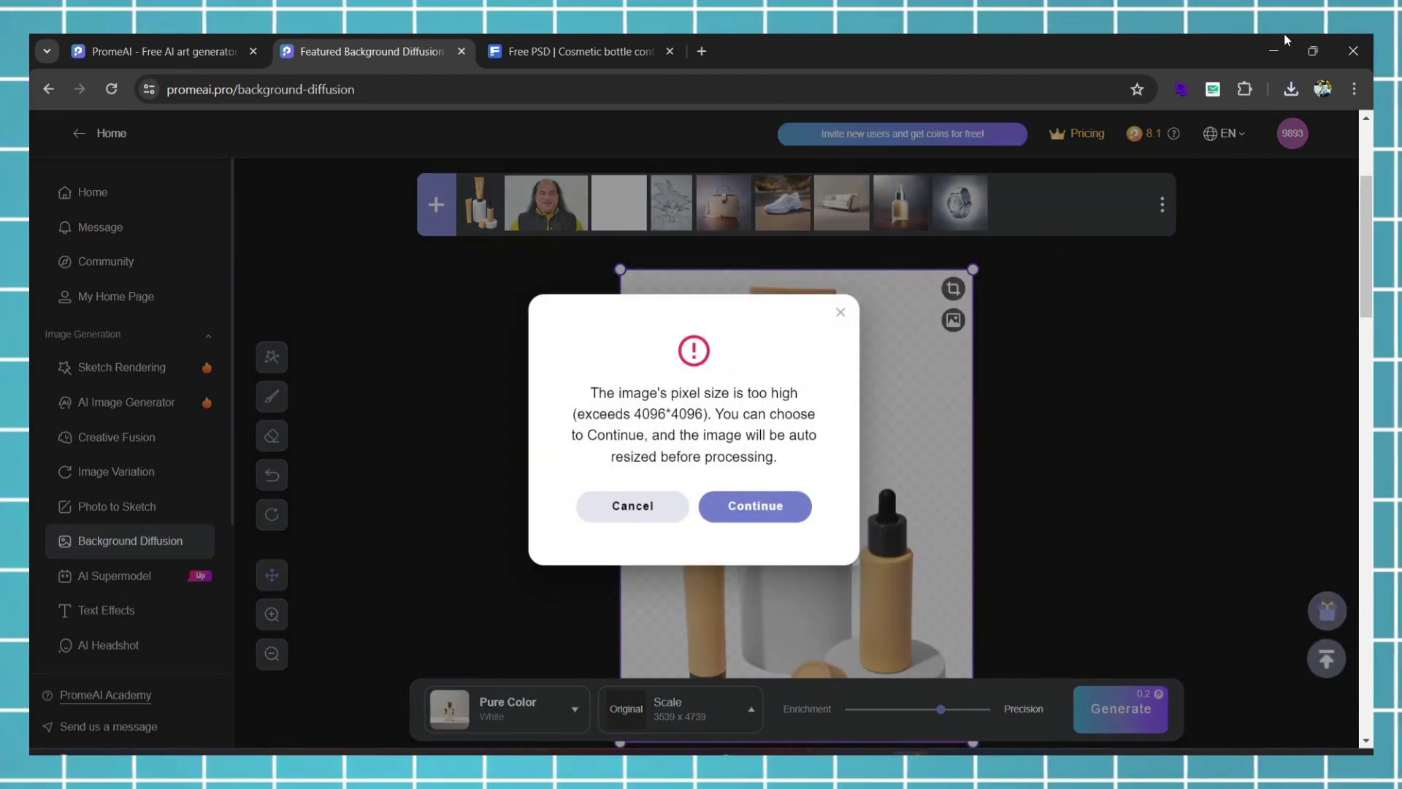
Dismiss the pixel size warning, set the Scale ratio, and choose Small Objects > Pink Cylindrical.
left_click(755, 505)
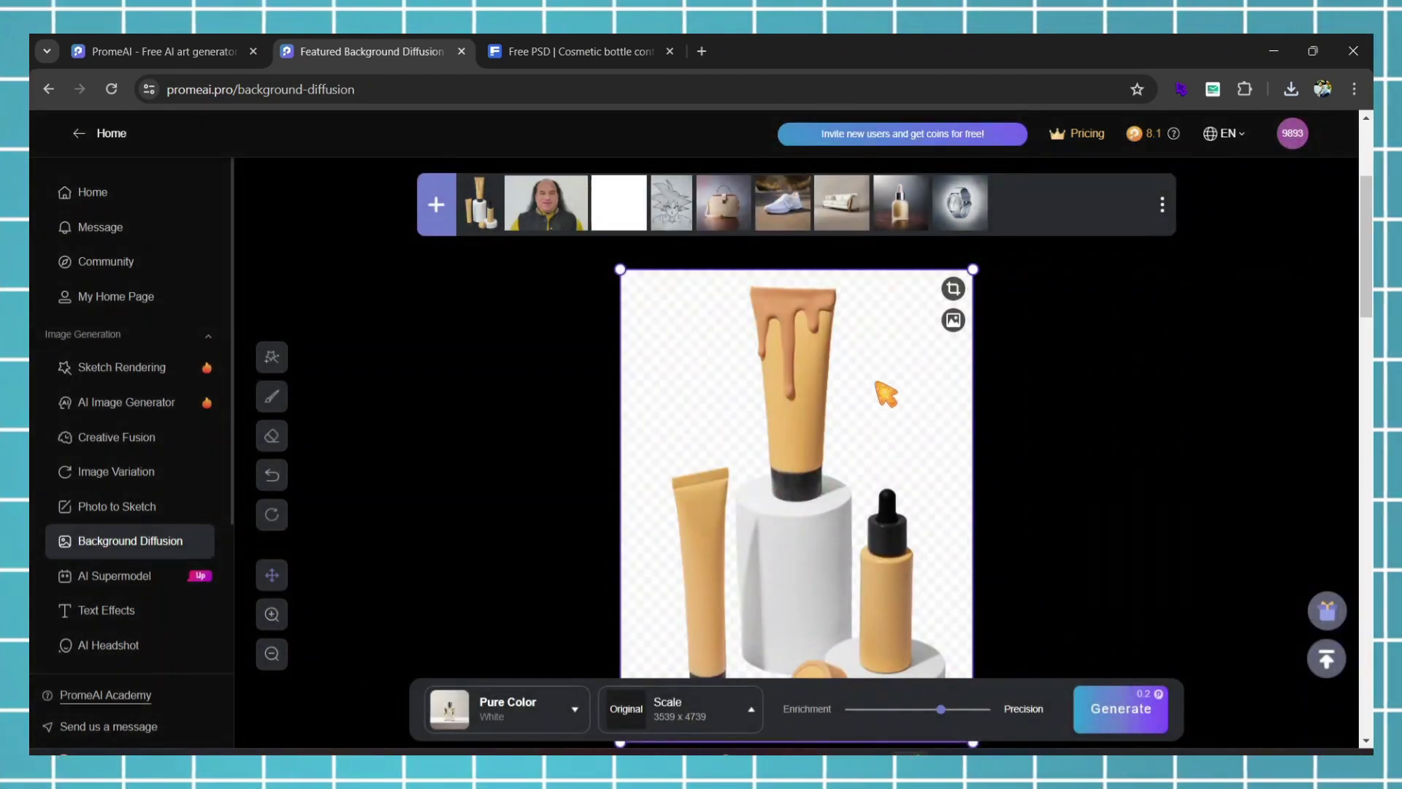
left_click(613, 727)
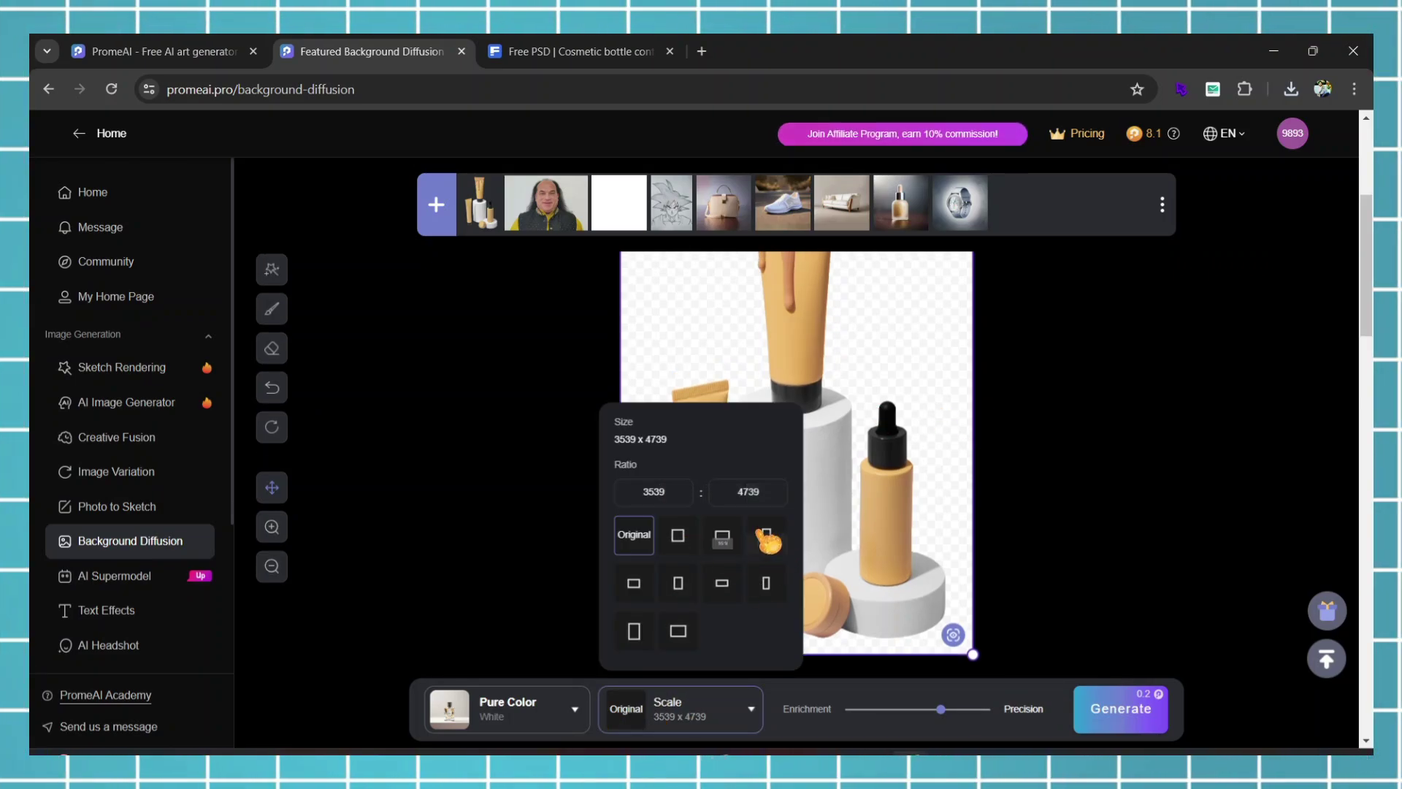
left_click(766, 584)
left_click(574, 709)
left_click(515, 568)
left_click(522, 476)
Generate Pink Cylindrical backdrops twice and compare a result with the transparent cut-out original.
left_click(1121, 708)
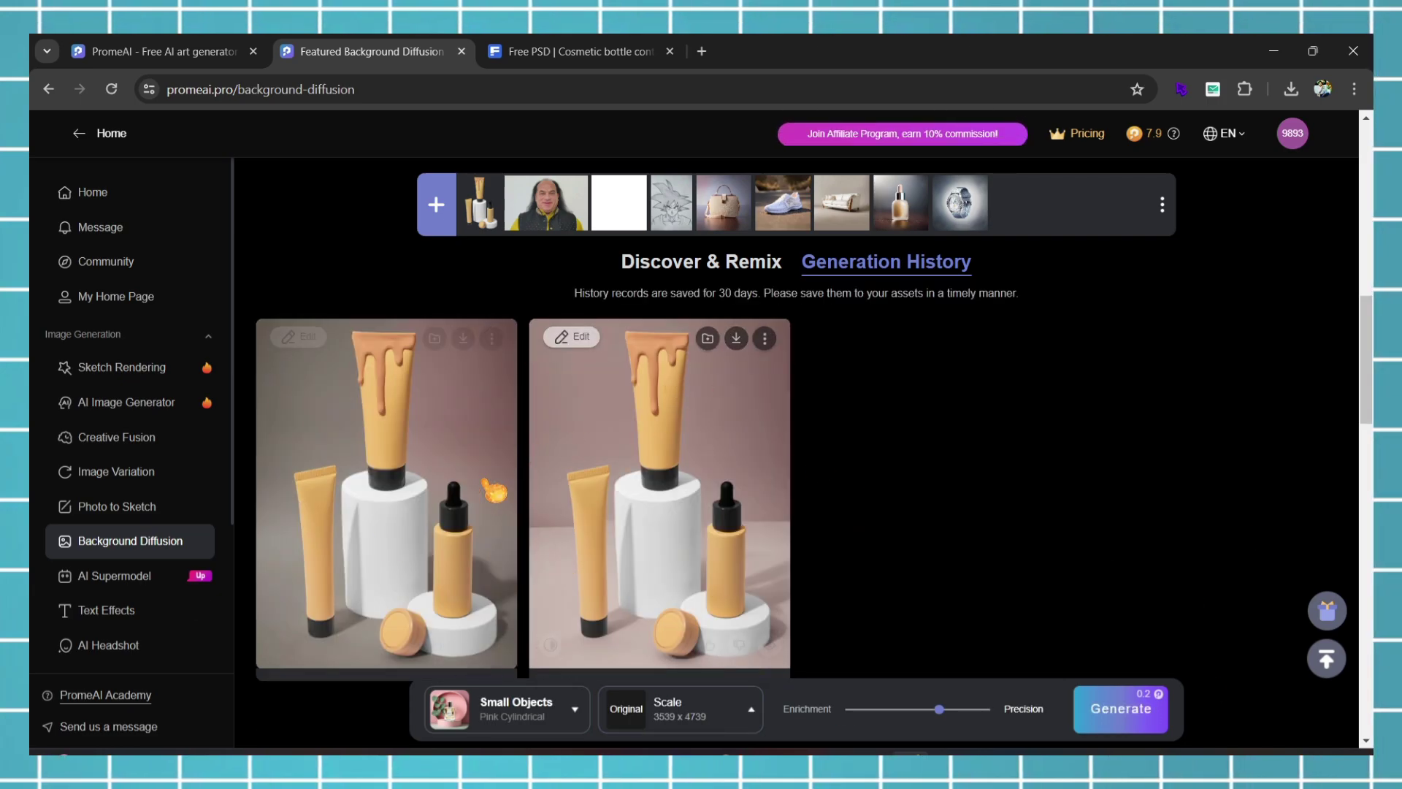
left_click(575, 708)
left_click(1121, 708)
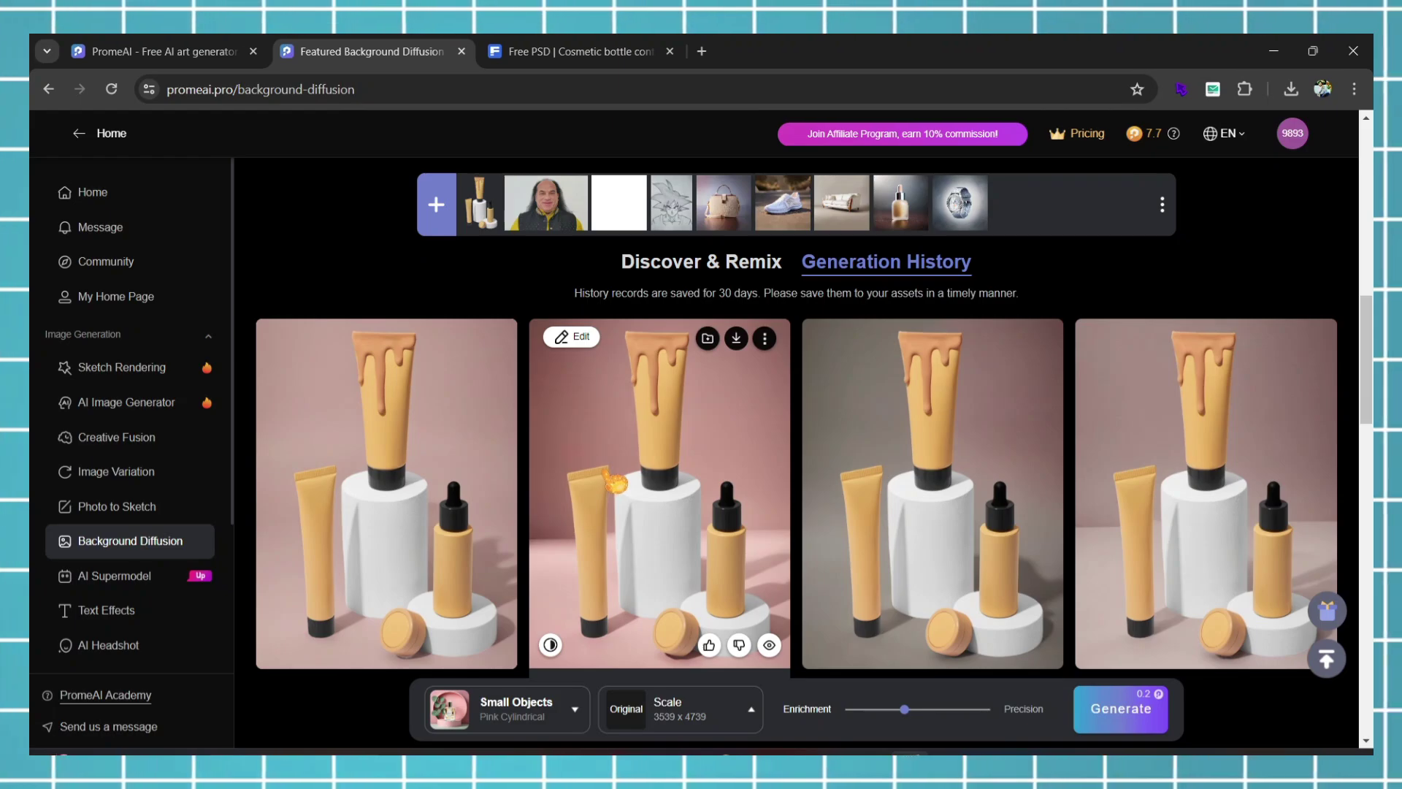
left_click(605, 468)
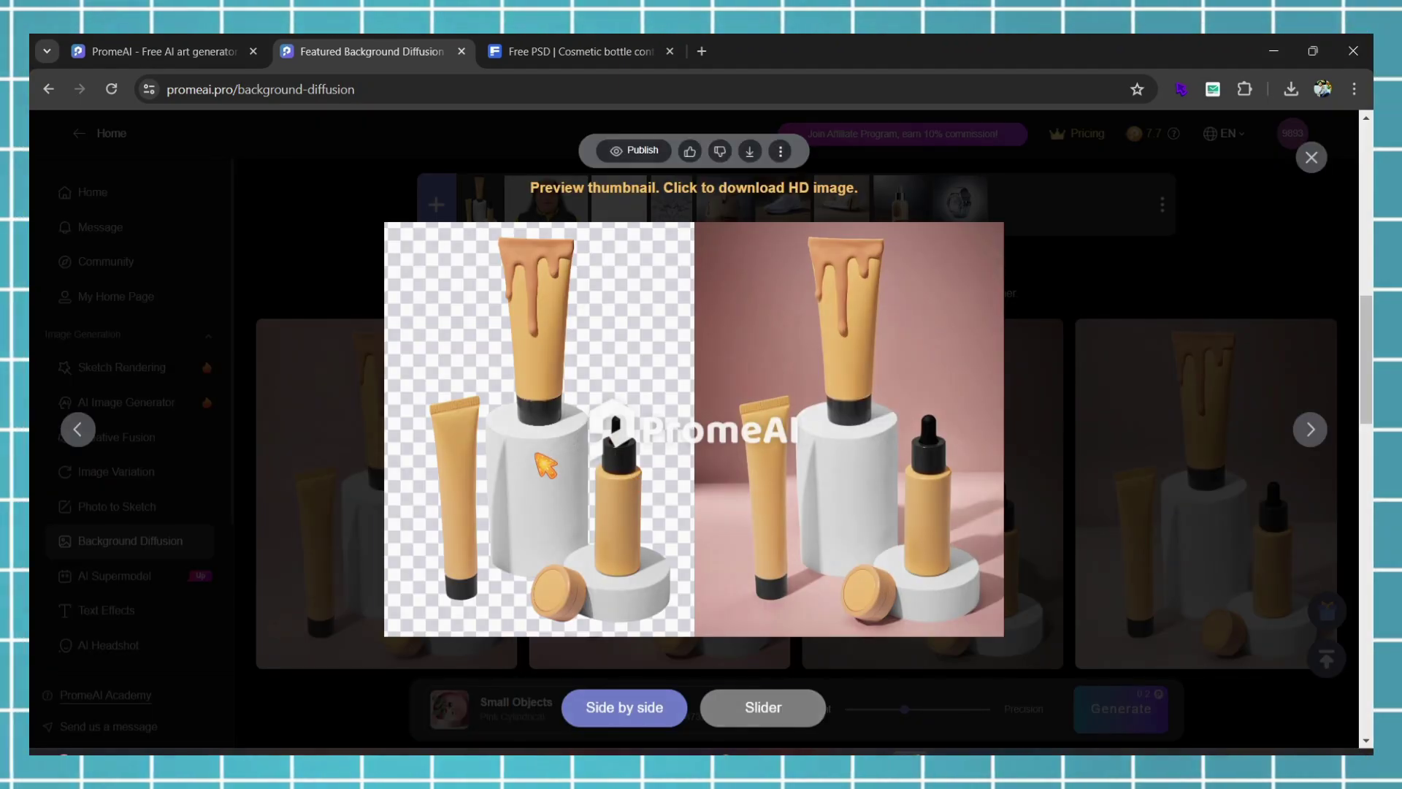